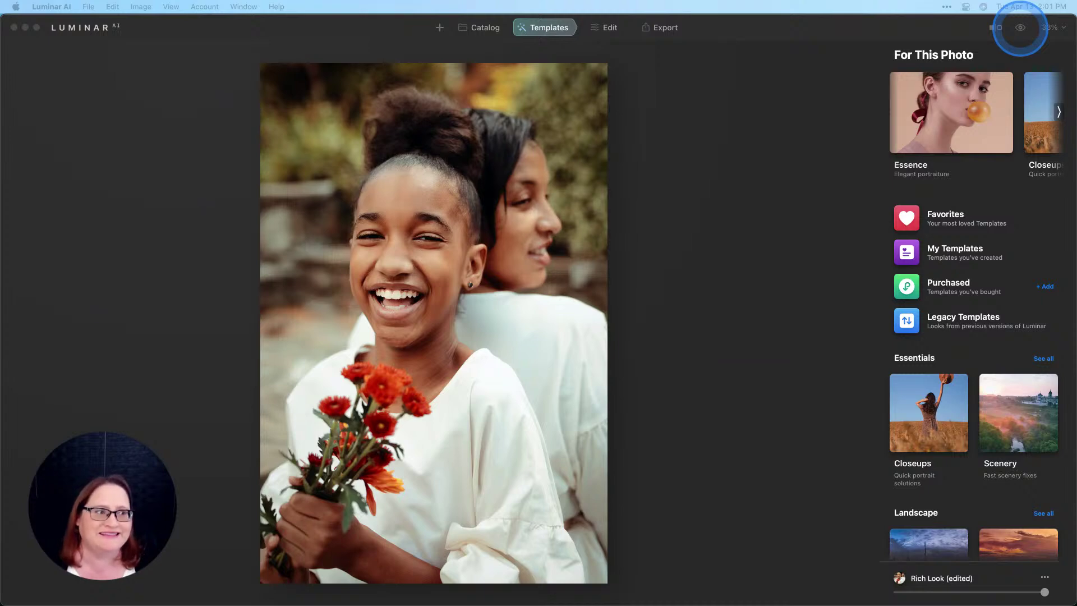
Step: Compare the portrait's edited Rich Look against the original, then open the photo's context menu
click(1020, 29)
click(1021, 30)
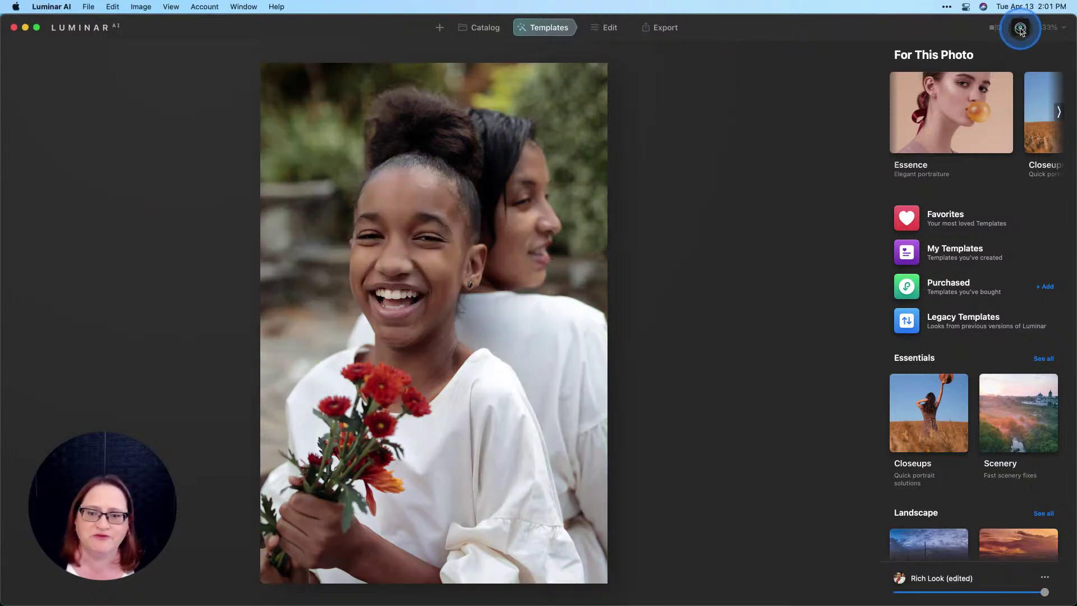
click(1021, 31)
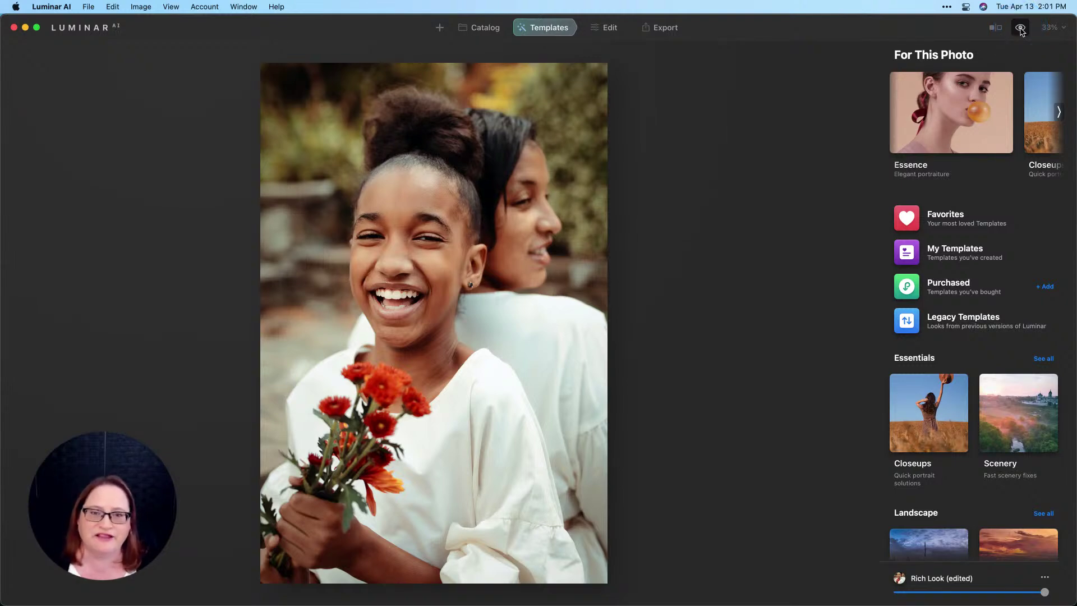
click(768, 82)
right_click(524, 147)
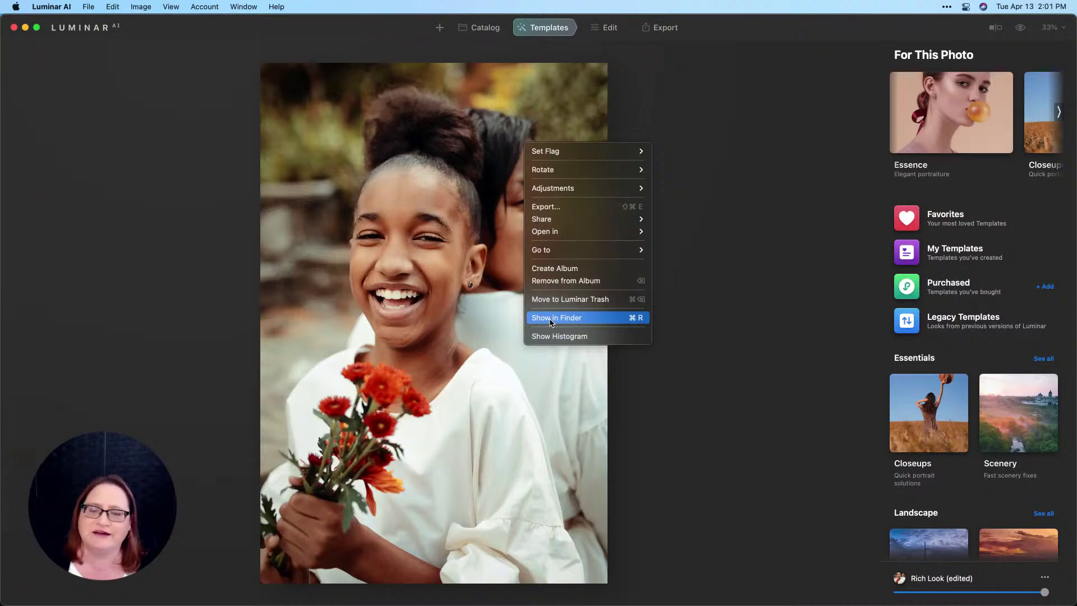
Step: Reveal the portrait's CR3 raw file in the Mom and Daughter folder, in column view, moved left
click(551, 318)
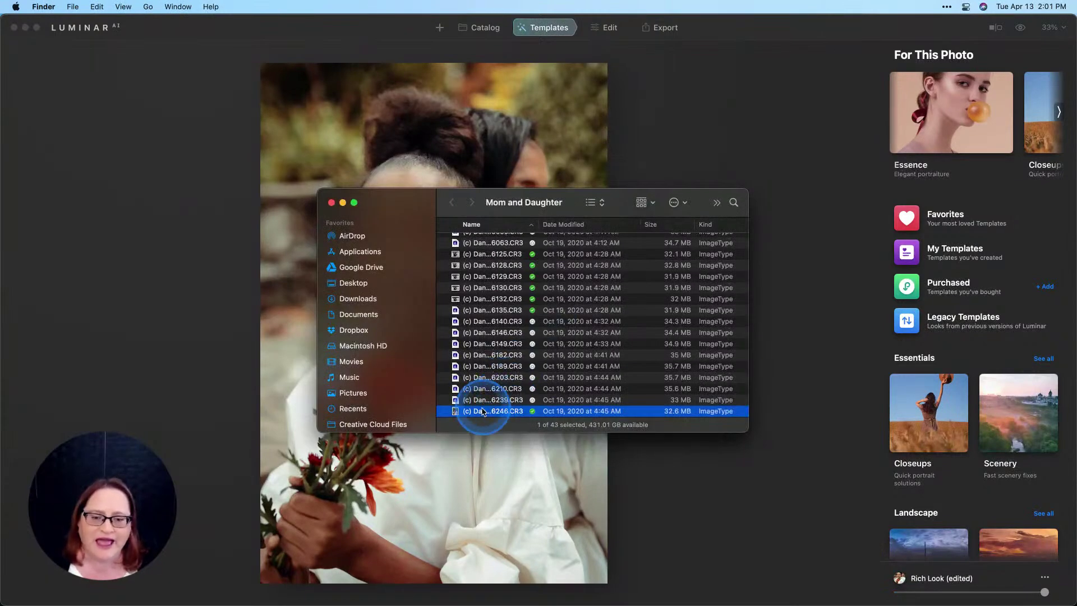
click(597, 202)
click(603, 217)
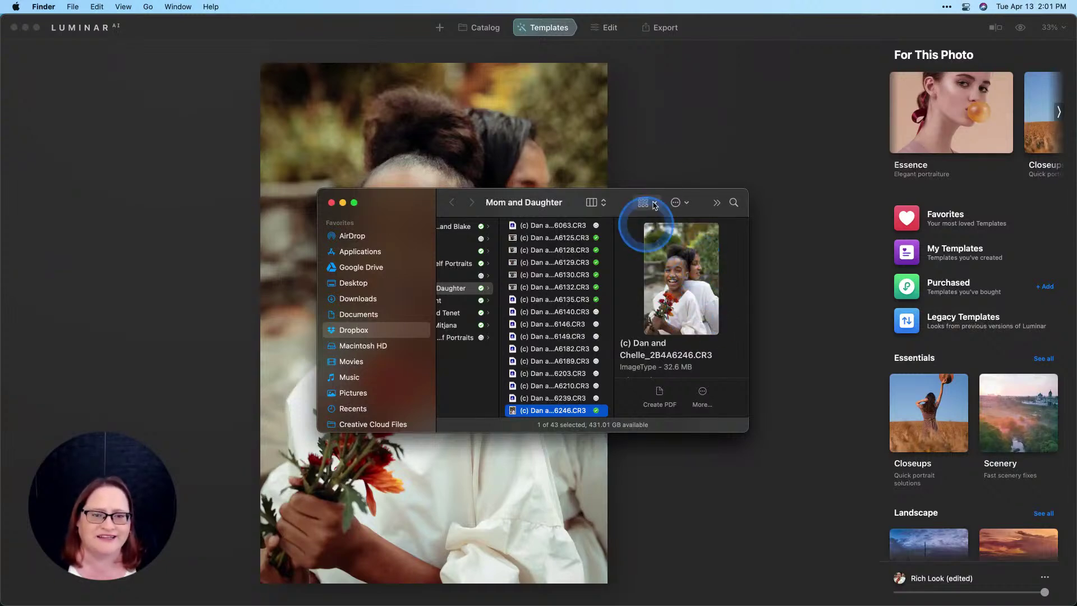
drag(625, 195, 157, 197)
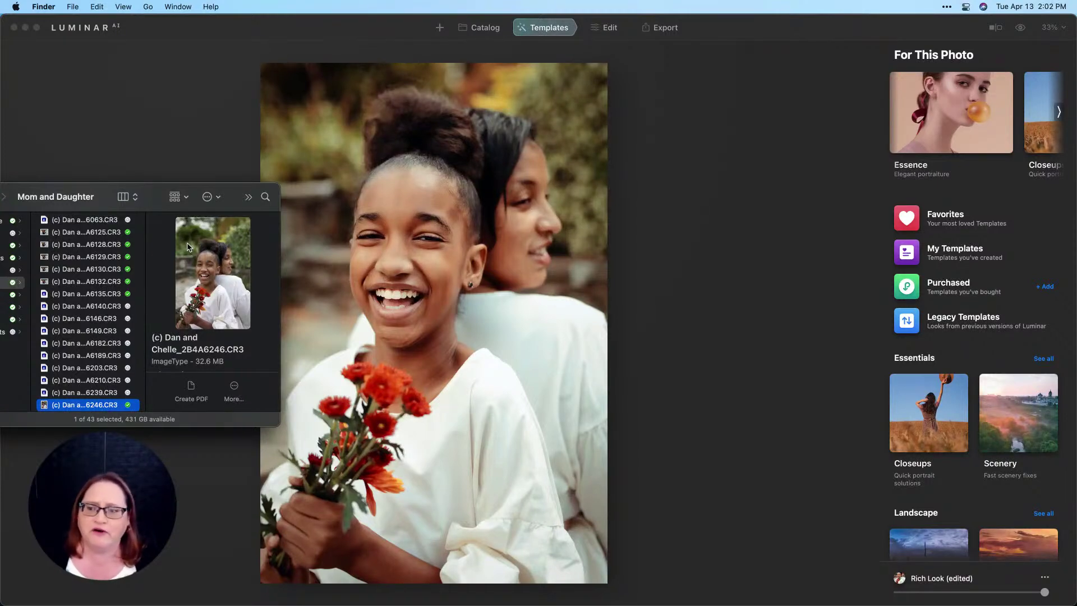
drag(188, 247, 114, 129)
Step: Bring up the Export panel with Save to Disk, Mail, Messages, SmugMug and 500px options
click(87, 5)
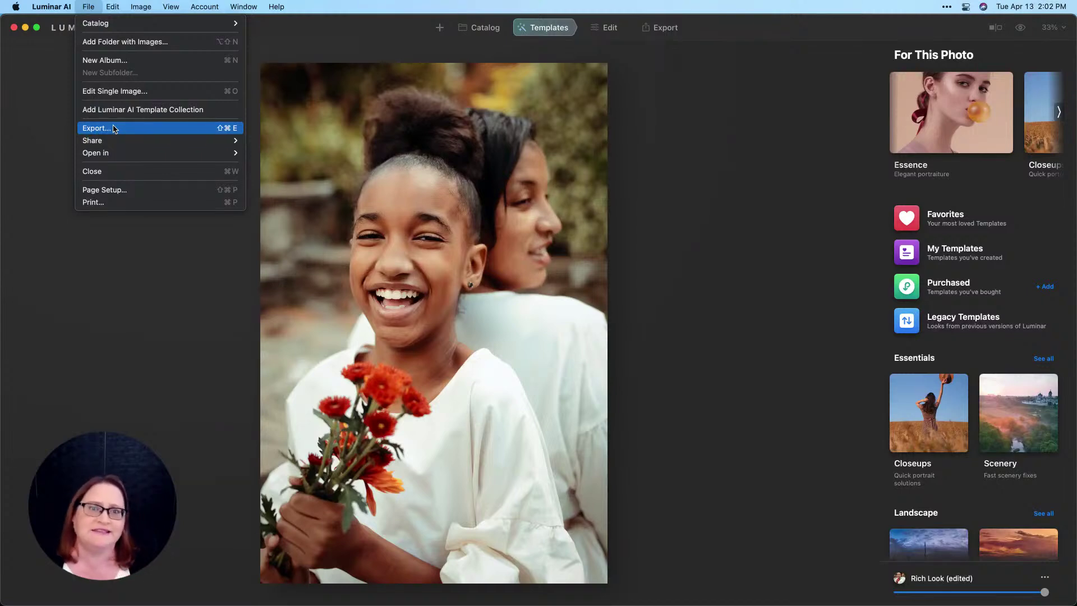
click(116, 128)
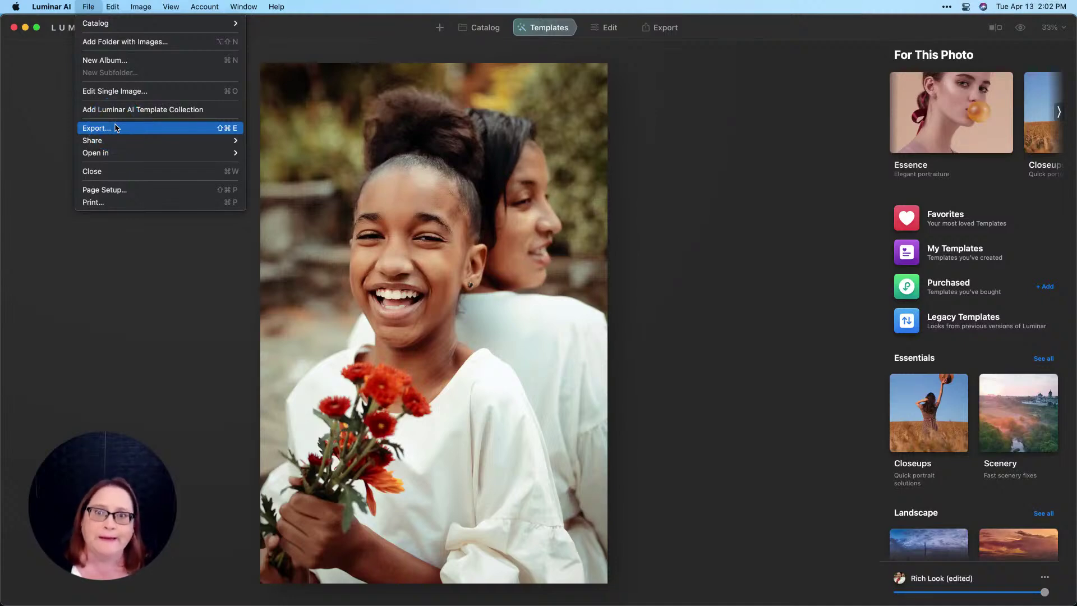
click(118, 130)
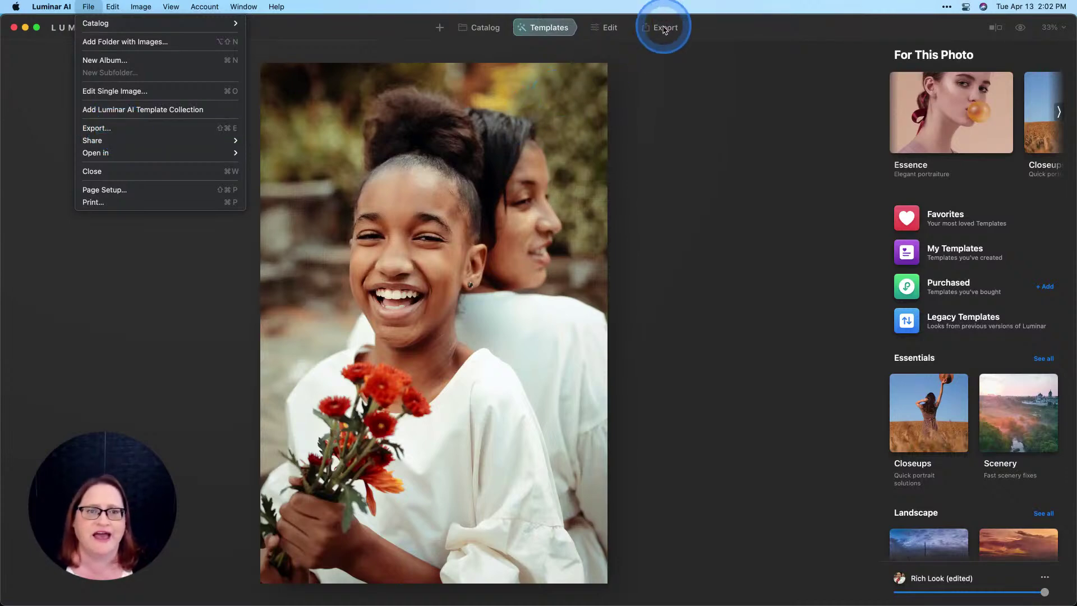
click(664, 29)
click(664, 29)
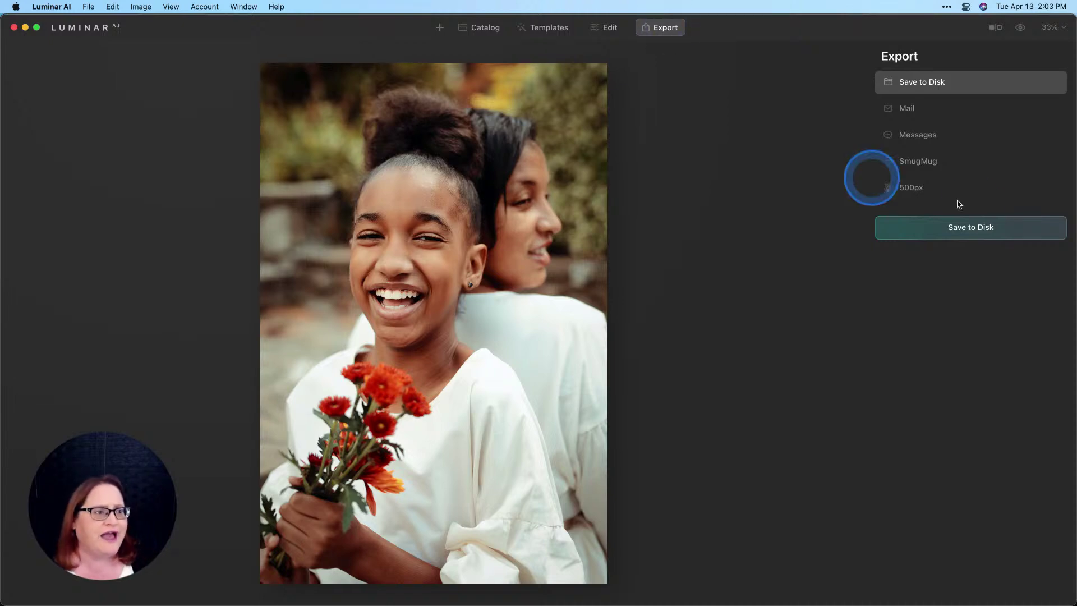
Step: Save the portrait to disk as a JPEG resized to 1000 px on the long edge
click(958, 227)
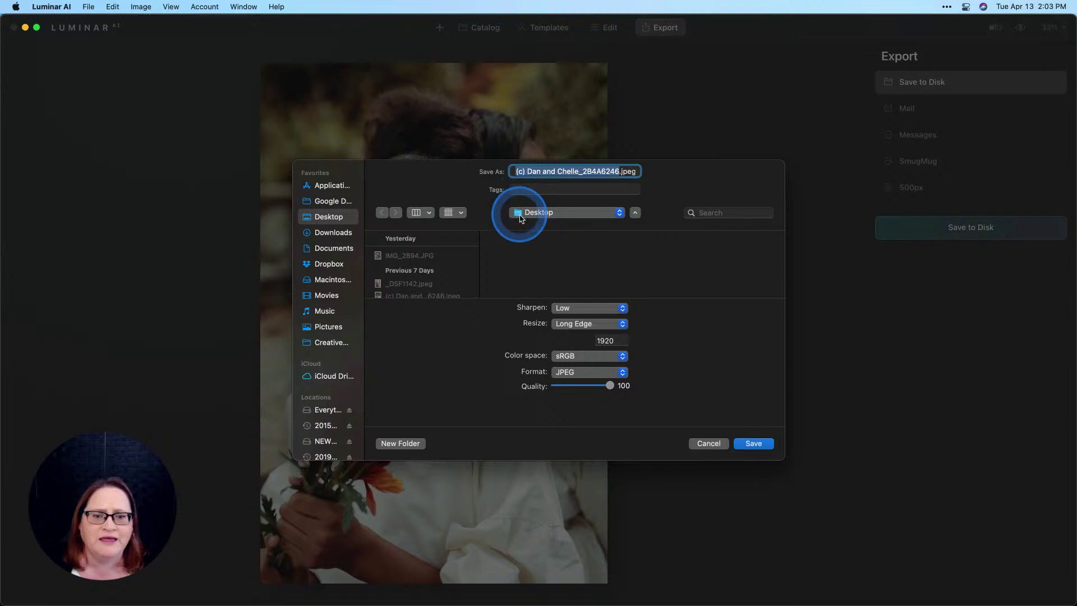
click(596, 324)
click(596, 326)
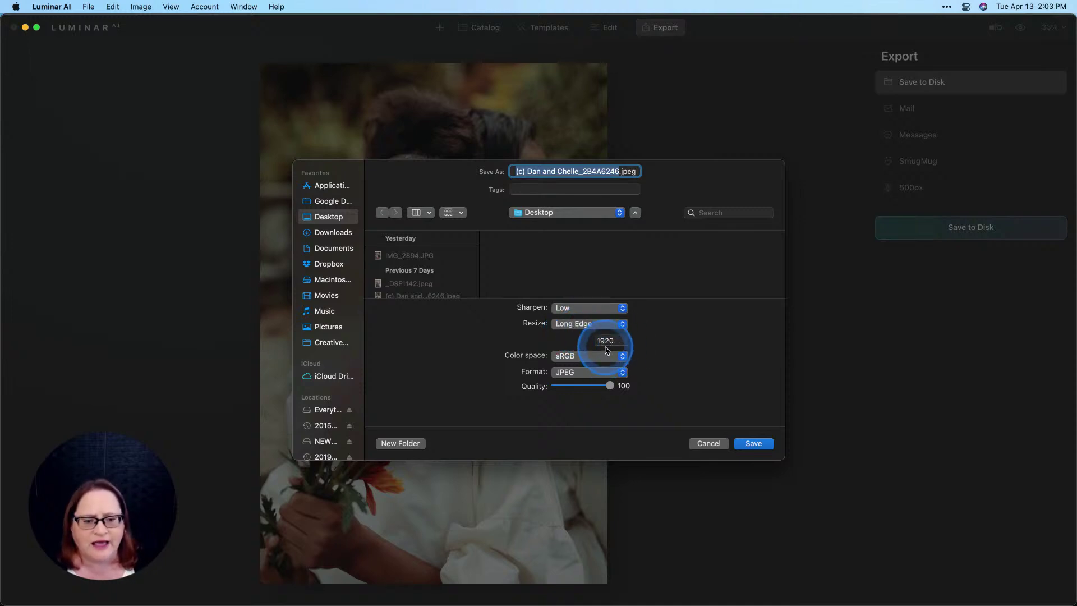
double_click(614, 340)
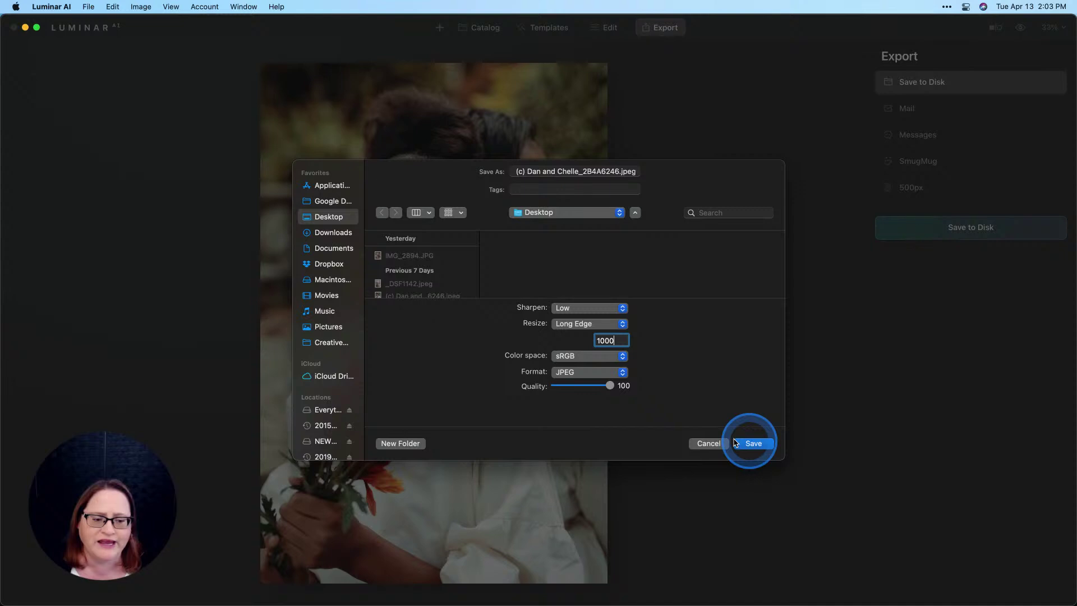
click(753, 443)
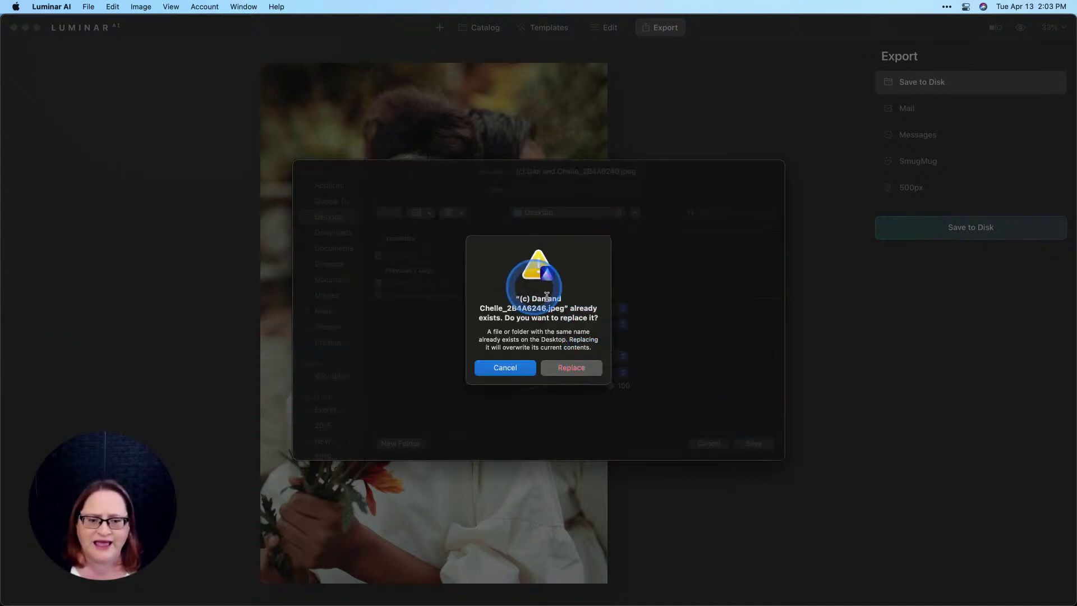
Step: Replace the earlier export and bring the Mom and Daughter Finder window fully into view
click(570, 368)
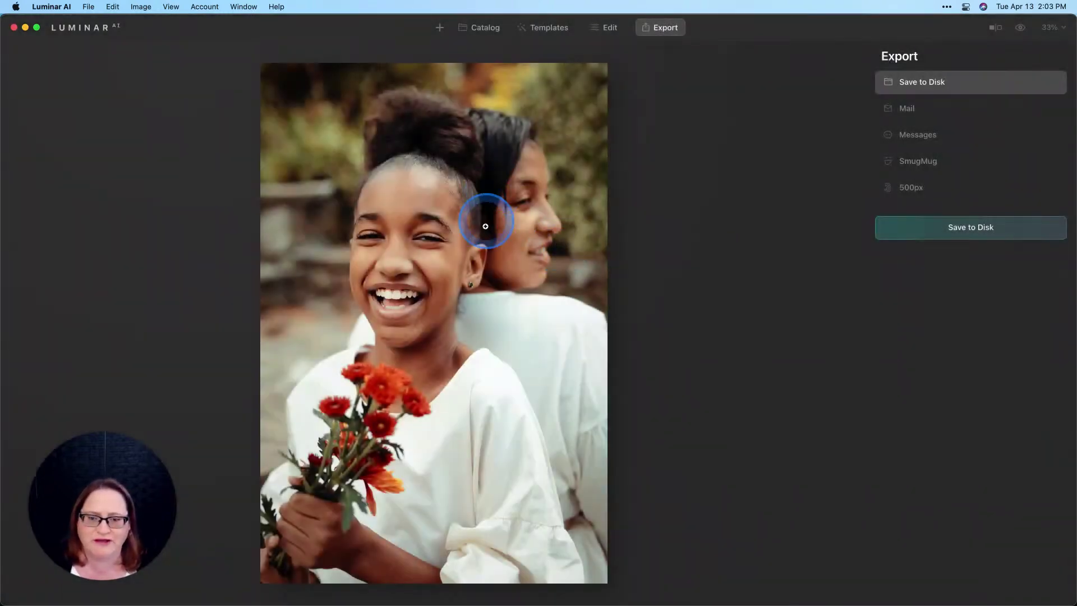
key(super+Tab)
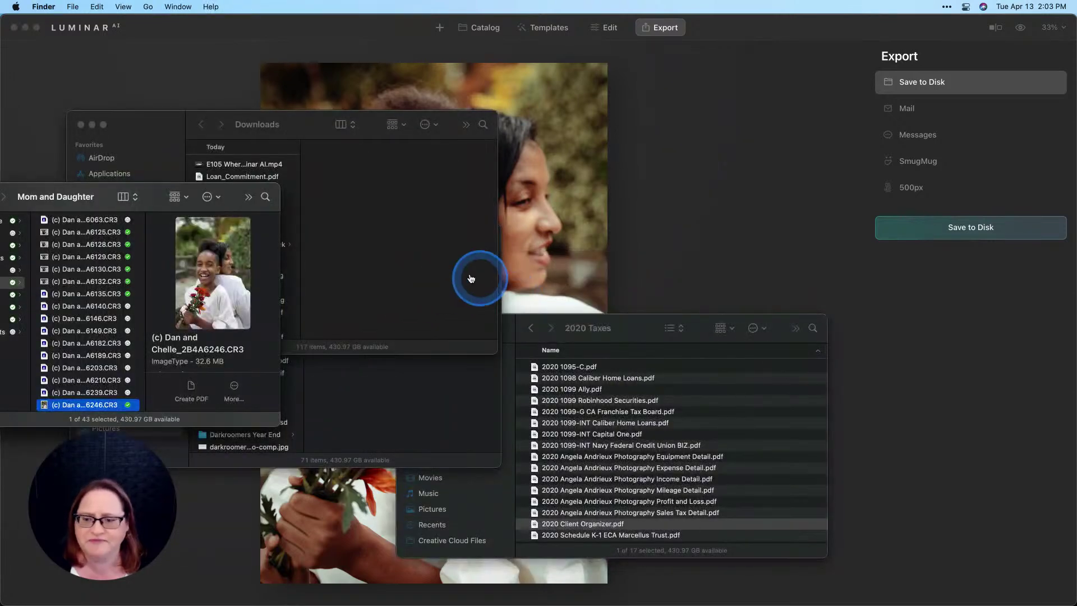
drag(131, 194, 569, 157)
Step: Close the Downloads and Pictures windows and minimize the 2020 Taxes window
click(82, 125)
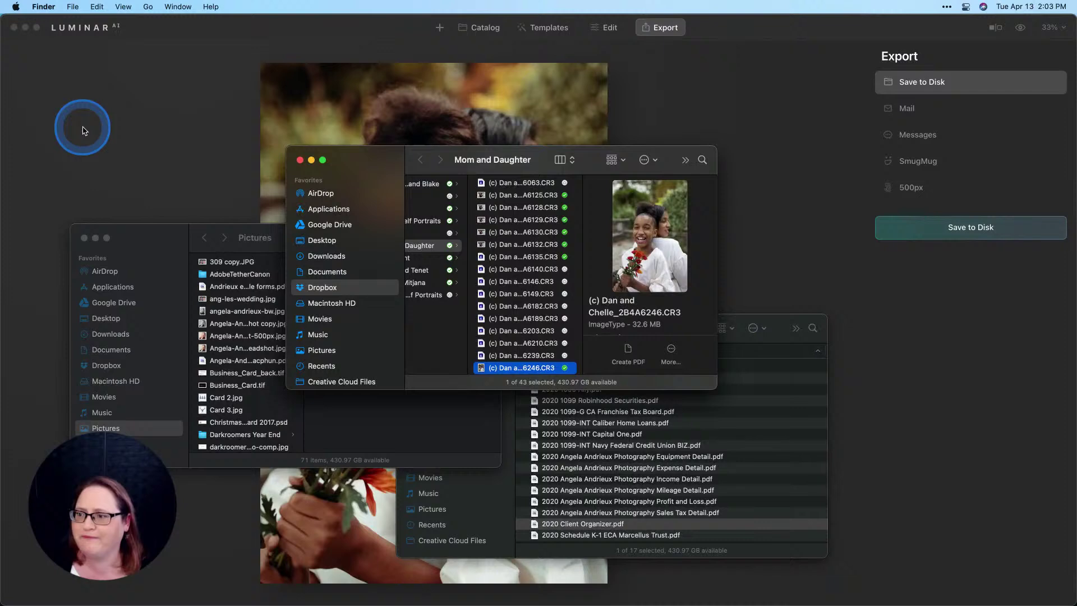
click(84, 237)
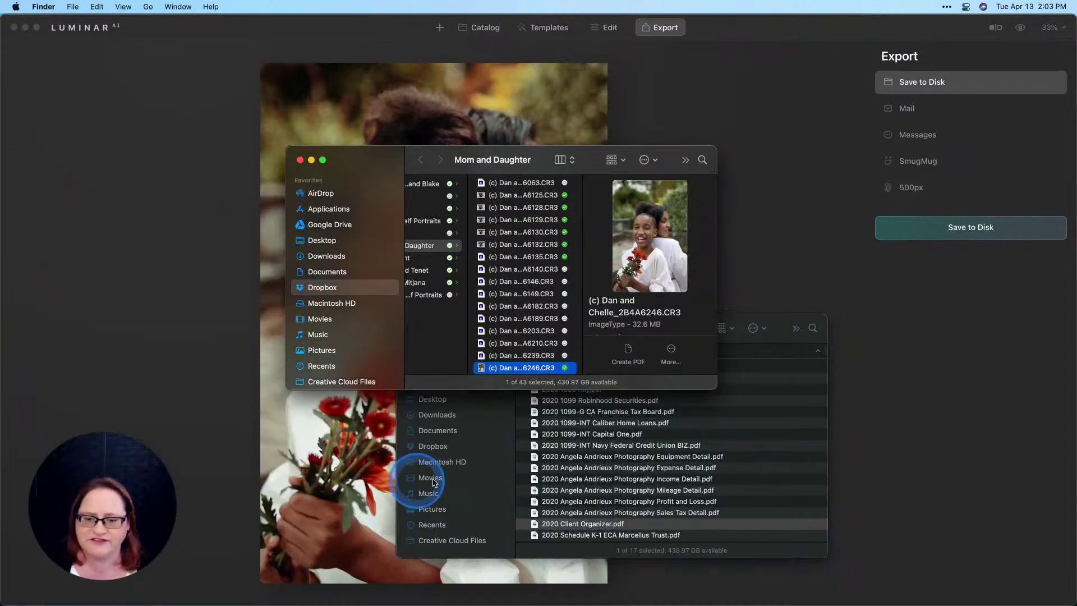
click(729, 319)
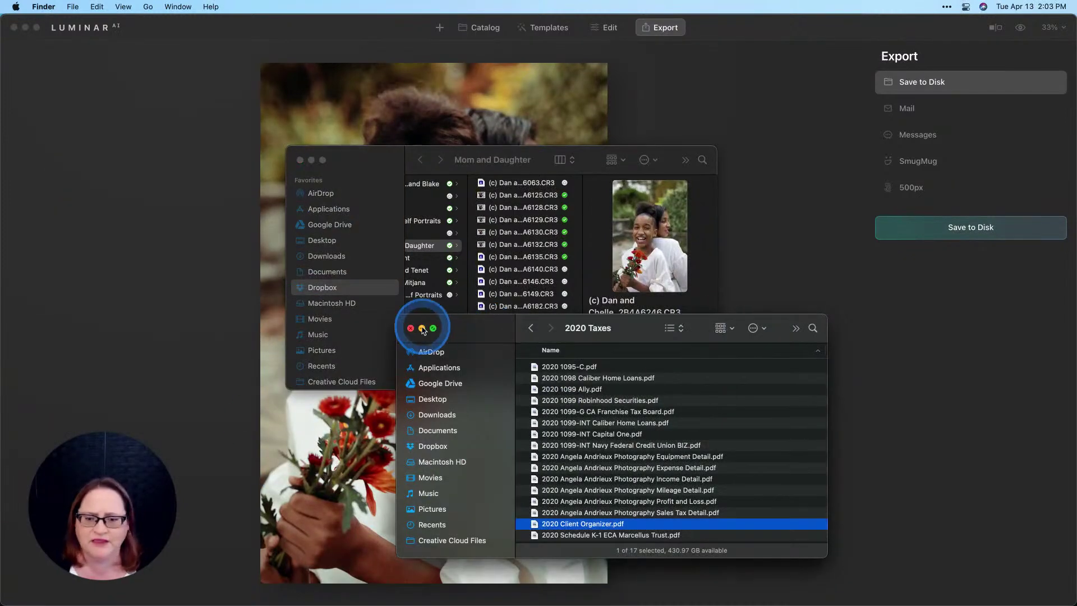
click(422, 329)
Step: Go to the Desktop folder and open the exported portrait JPEG
click(326, 241)
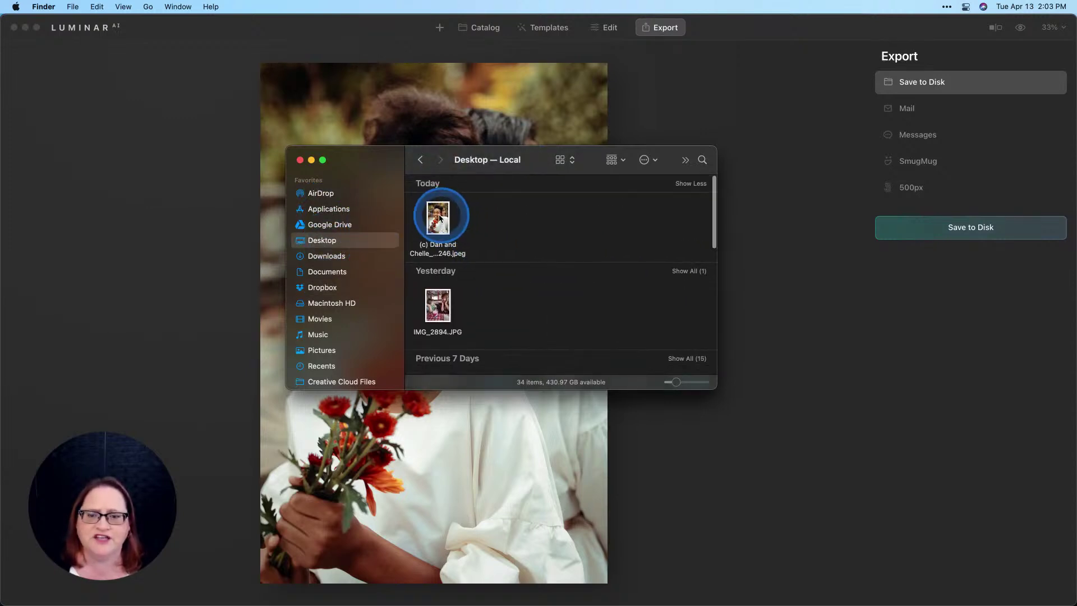
click(439, 217)
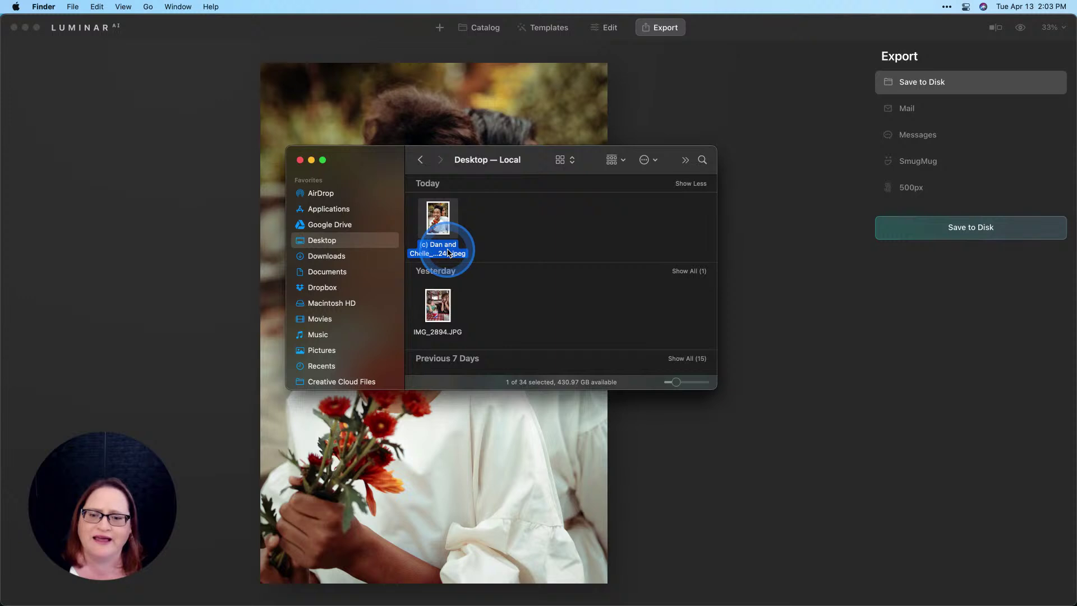
click(442, 224)
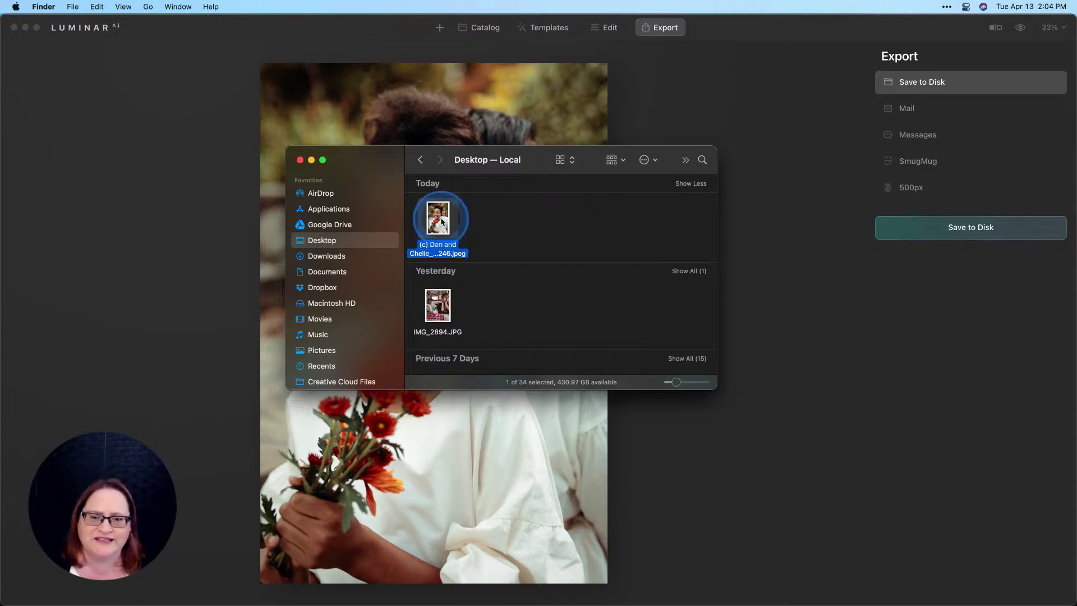
Step: Inspect the exported 1000-px JPEG in Preview, then close it to return to Luminar AI's Export panel
click(661, 393)
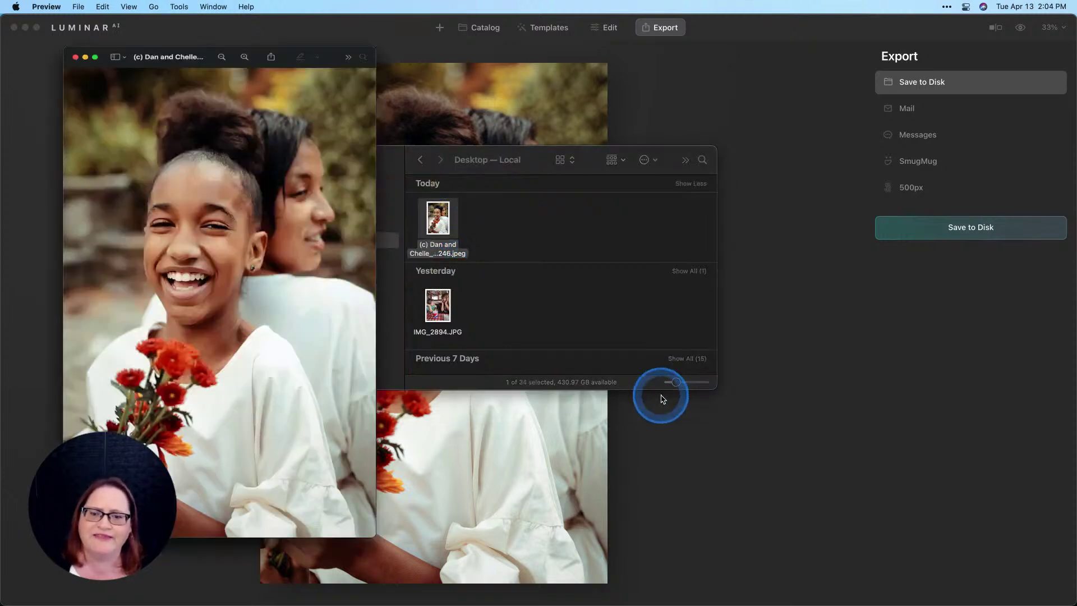
click(284, 304)
click(295, 317)
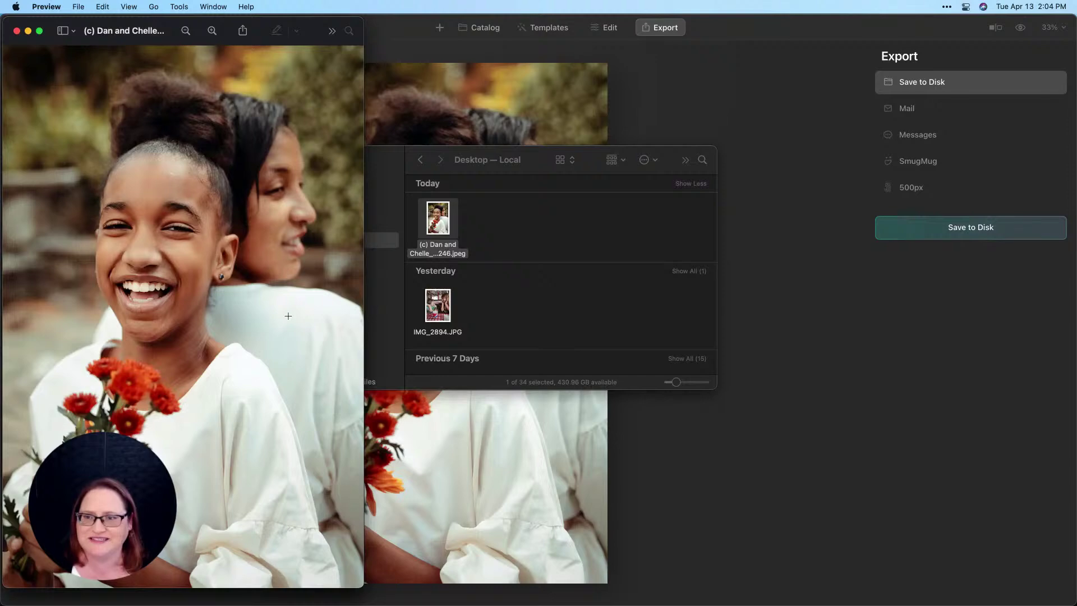
mouse_move(288, 316)
mouse_down()
mouse_move(267, 126)
mouse_move(185, 460)
mouse_move(280, 375)
mouse_up()
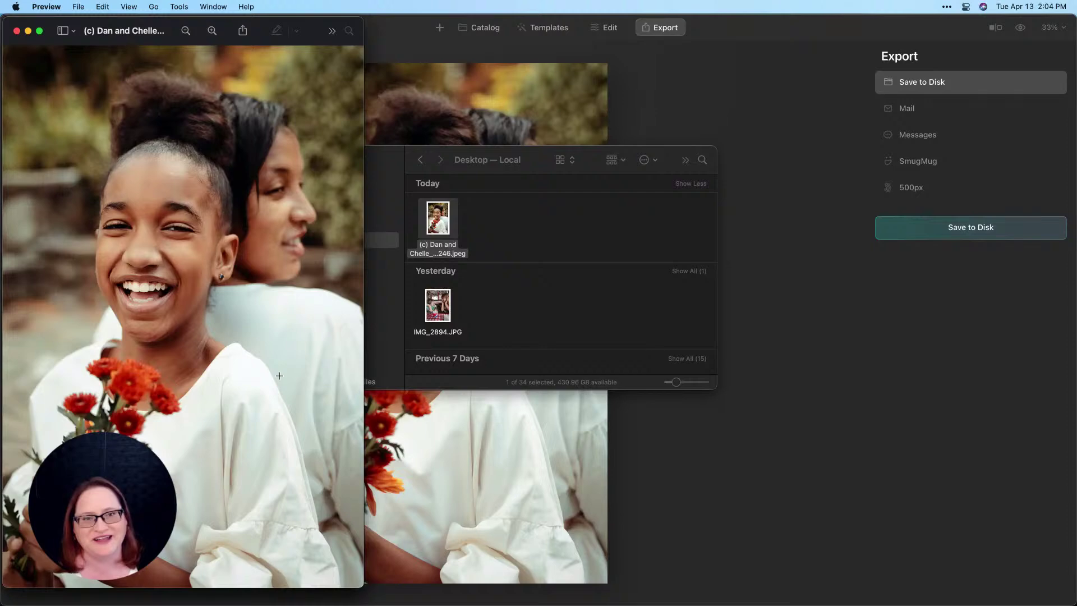
drag(279, 376, 633, 347)
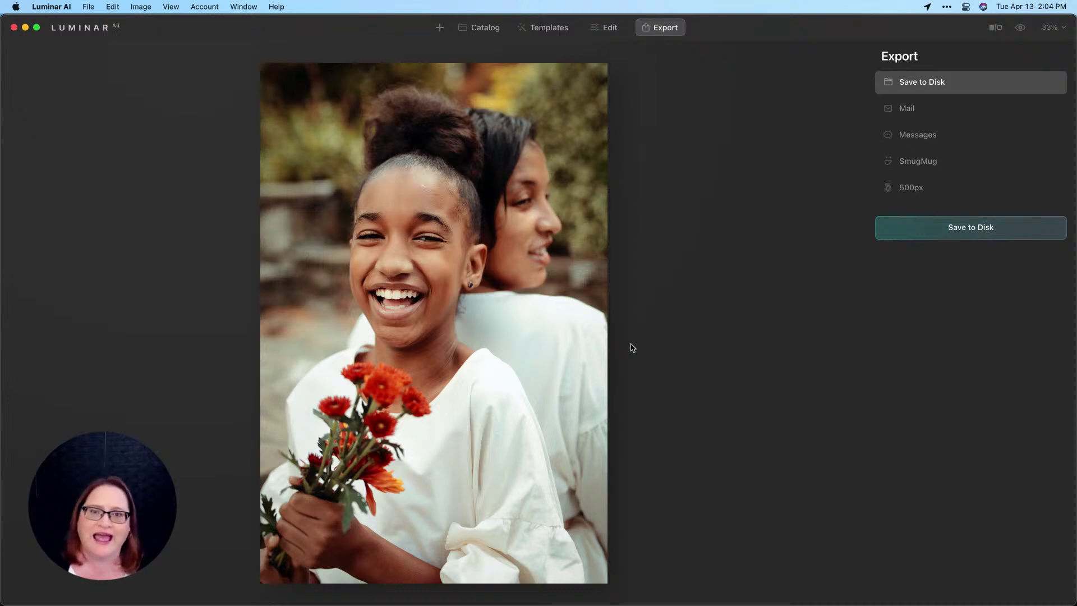
click(632, 345)
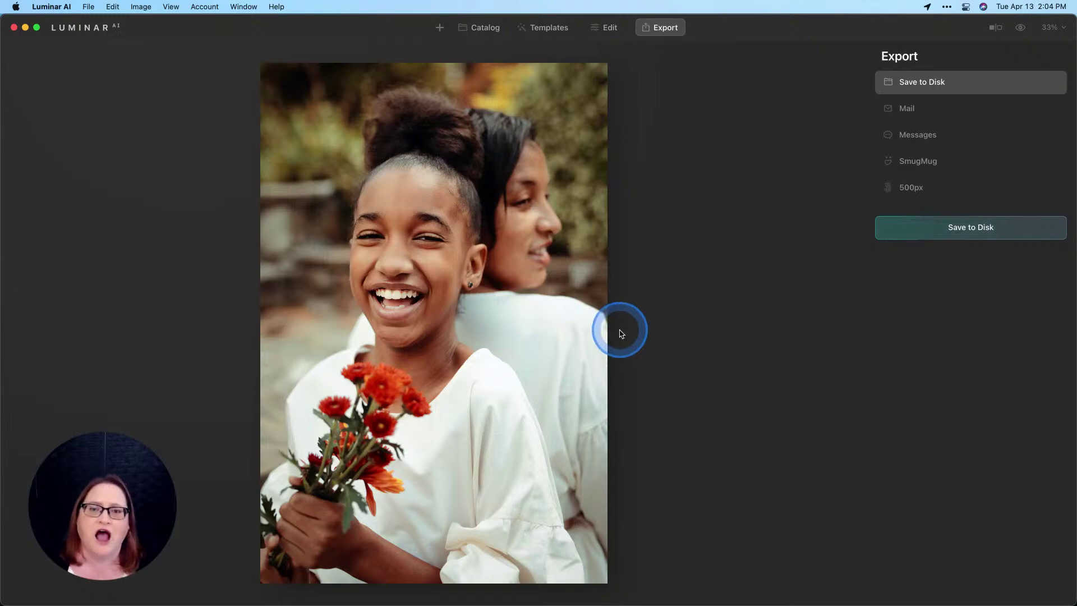
click(523, 305)
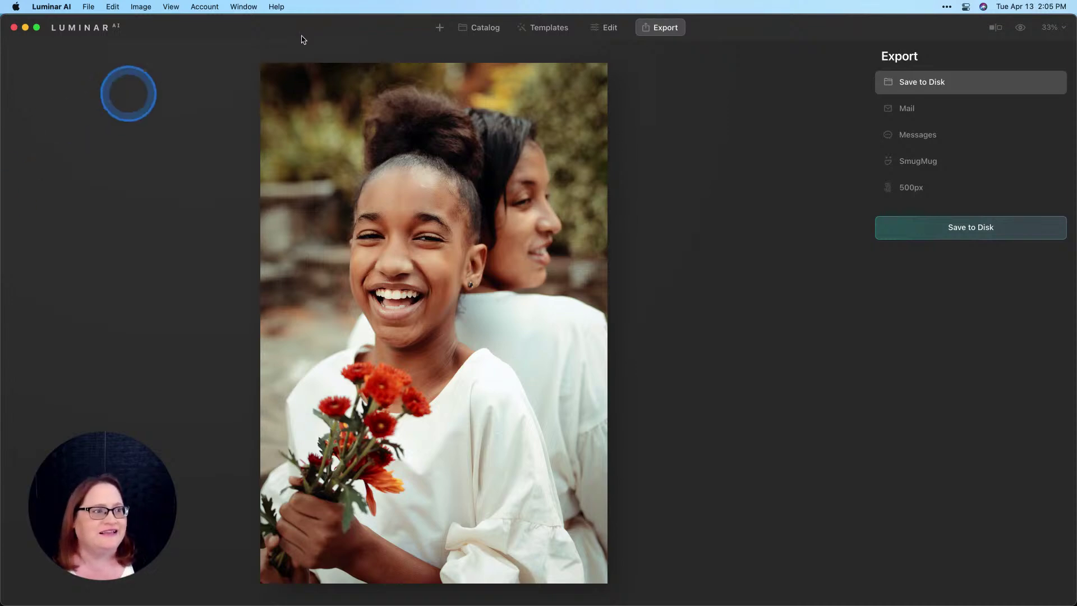
Step: Flip to the next photo and back, compare before/after, and show the For This Photo templates
key(Right)
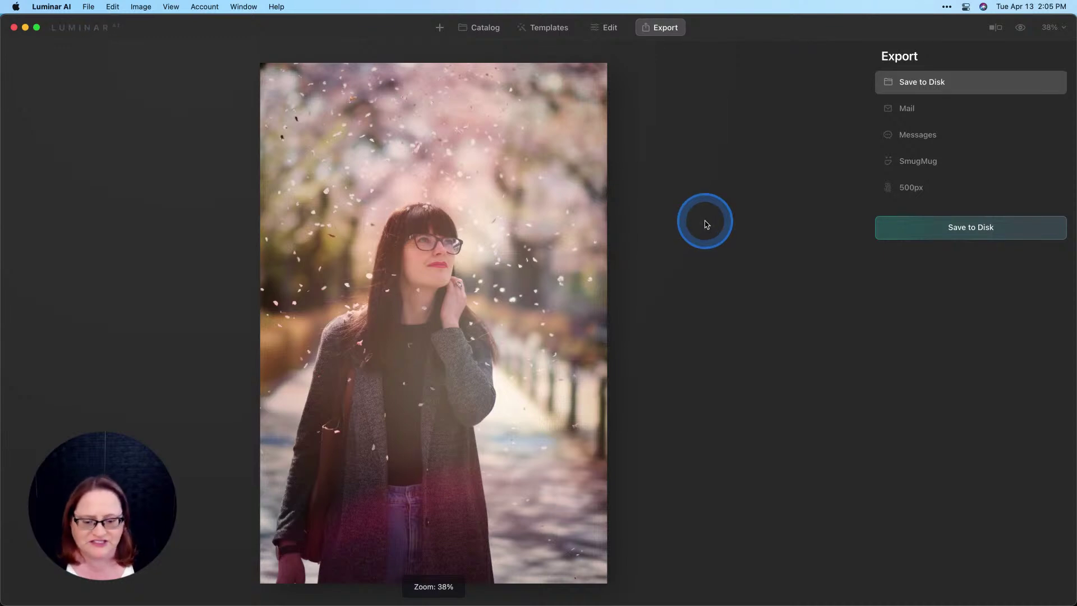
key(Left)
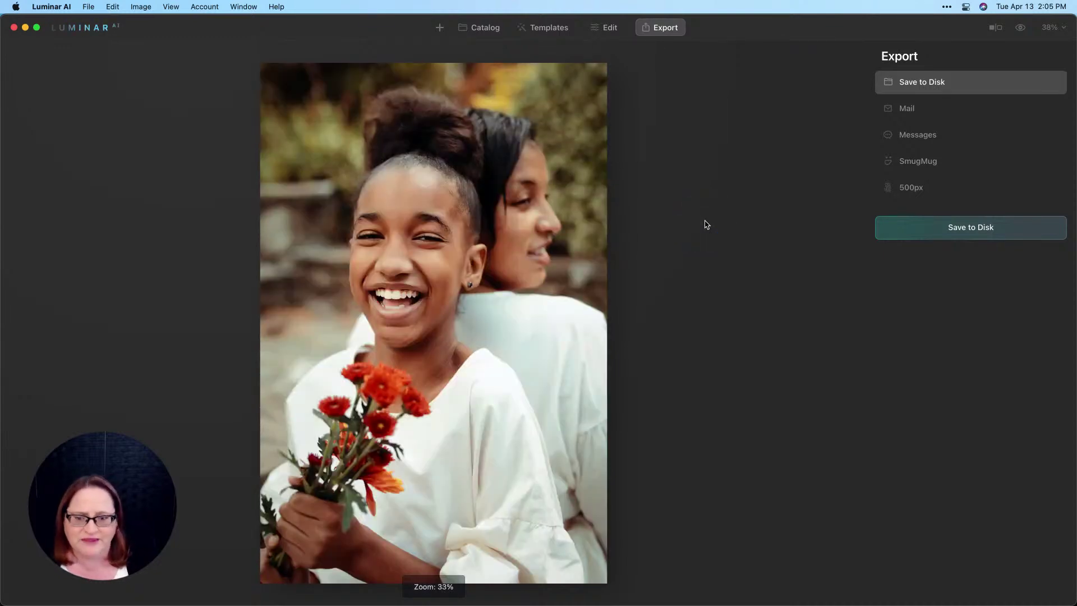
click(1024, 28)
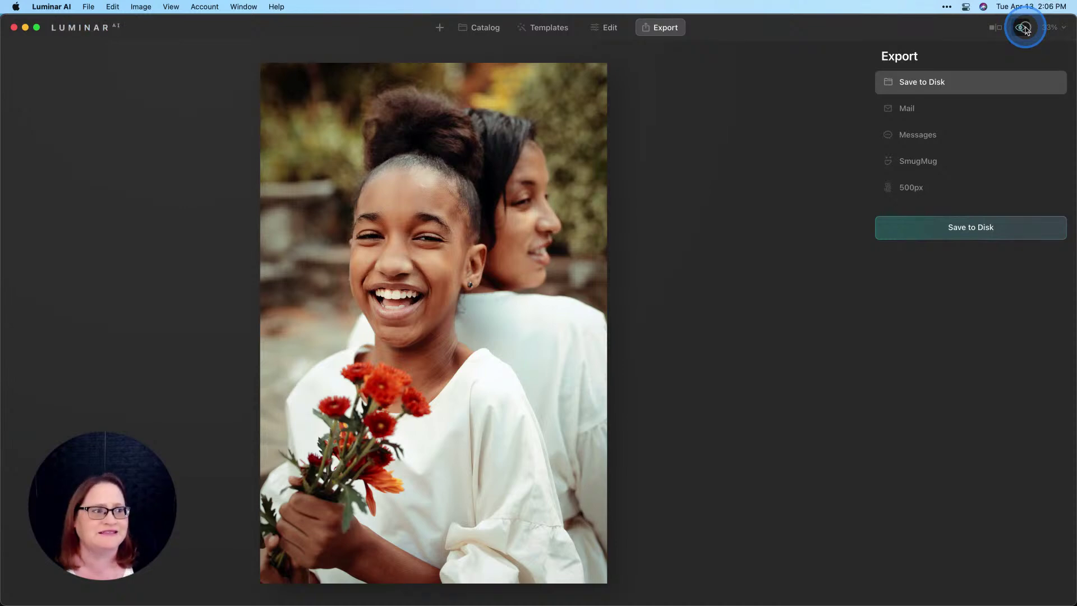
click(1024, 28)
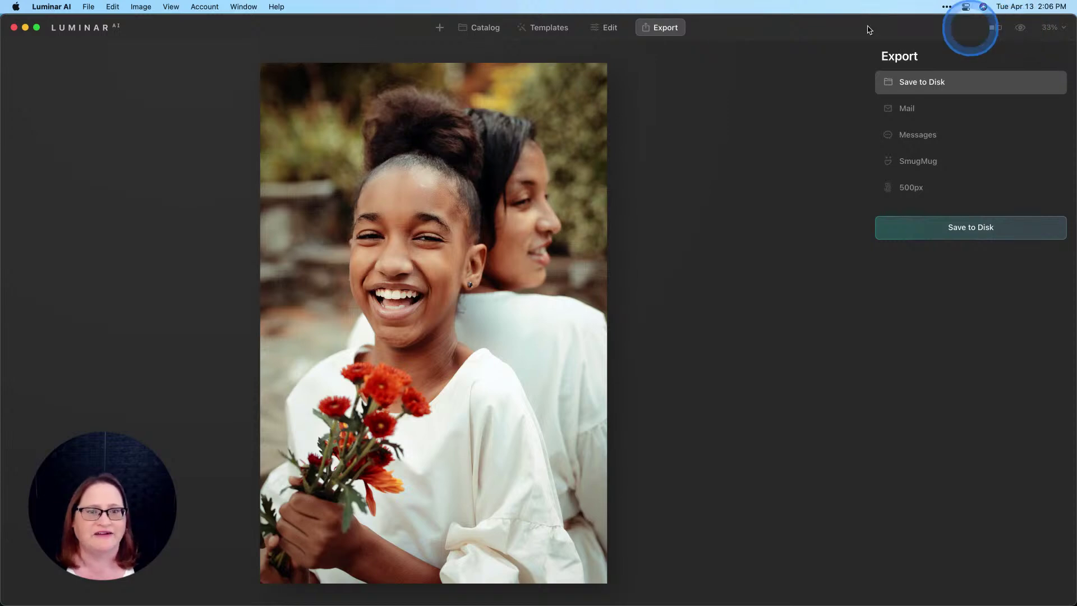
click(547, 28)
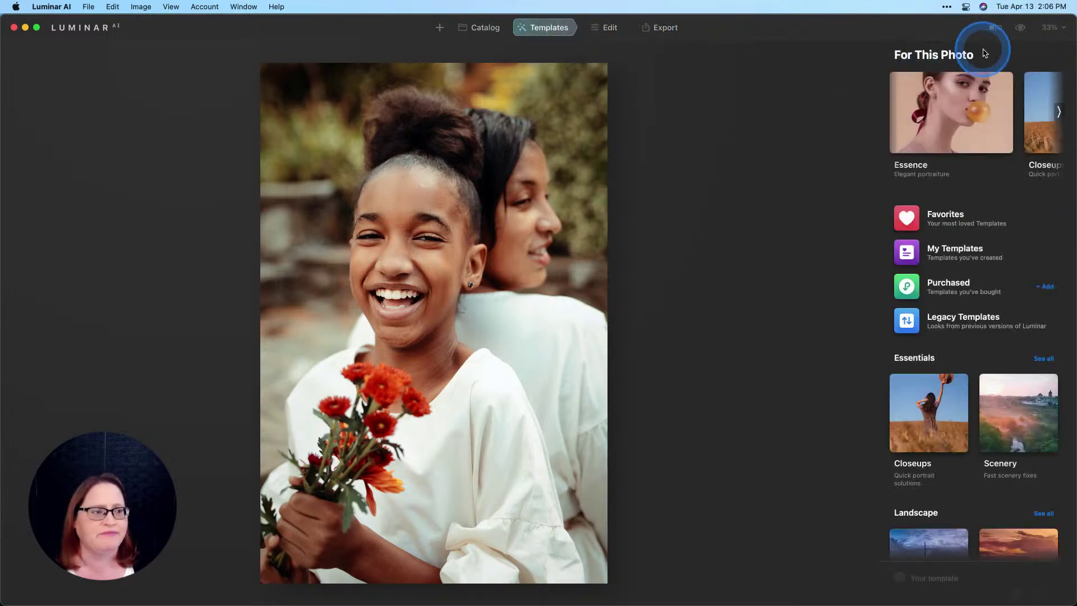
click(1022, 29)
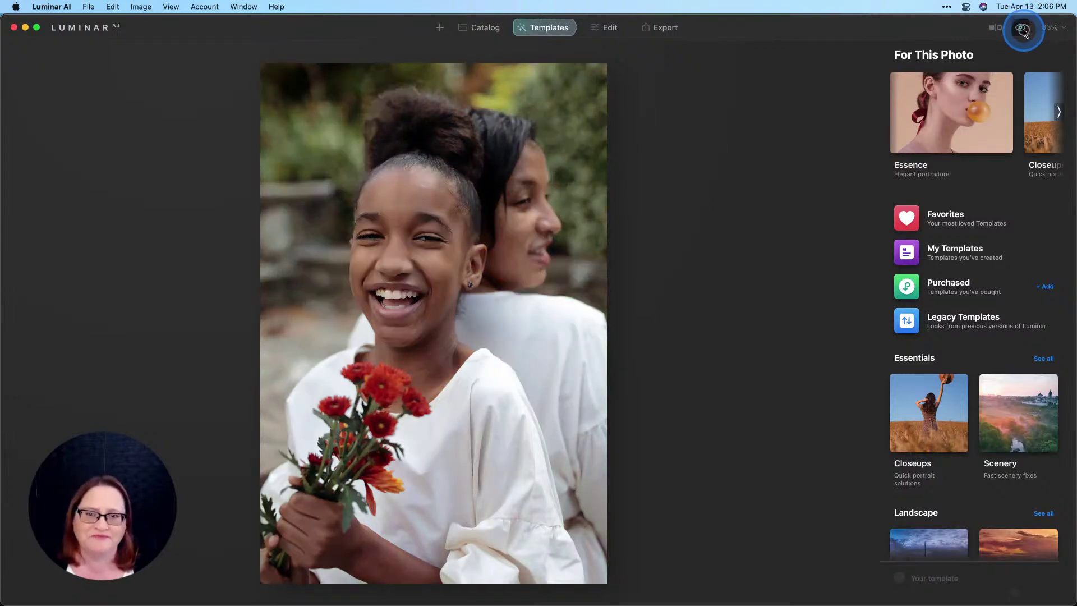
click(1022, 29)
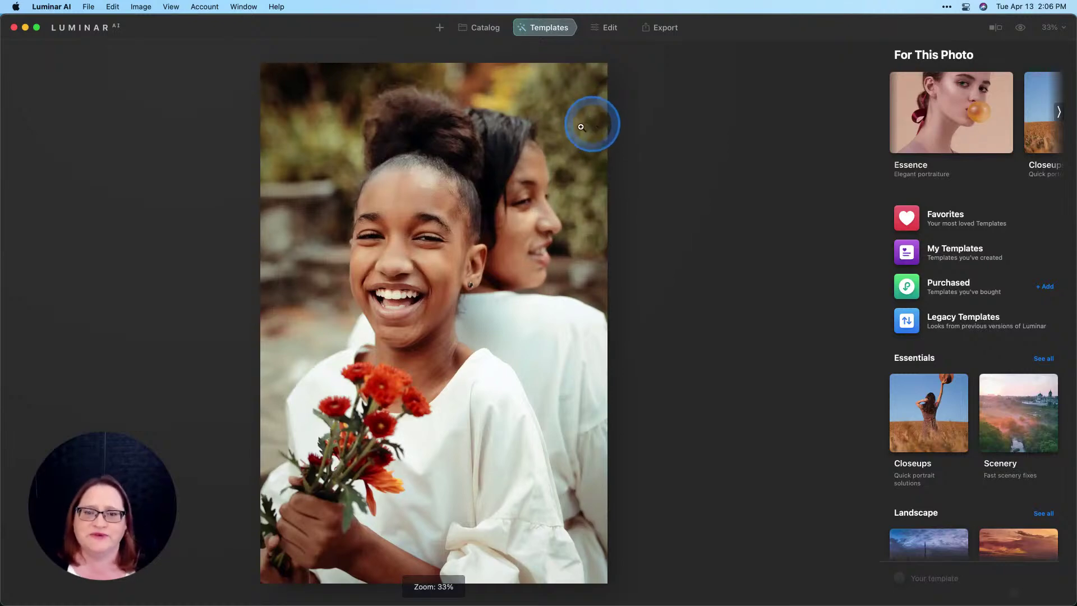
Step: Apply Adjustments > Revert to Original to strip all edits from the mother-daughter portrait
right_click(477, 141)
mouse_move(505, 185)
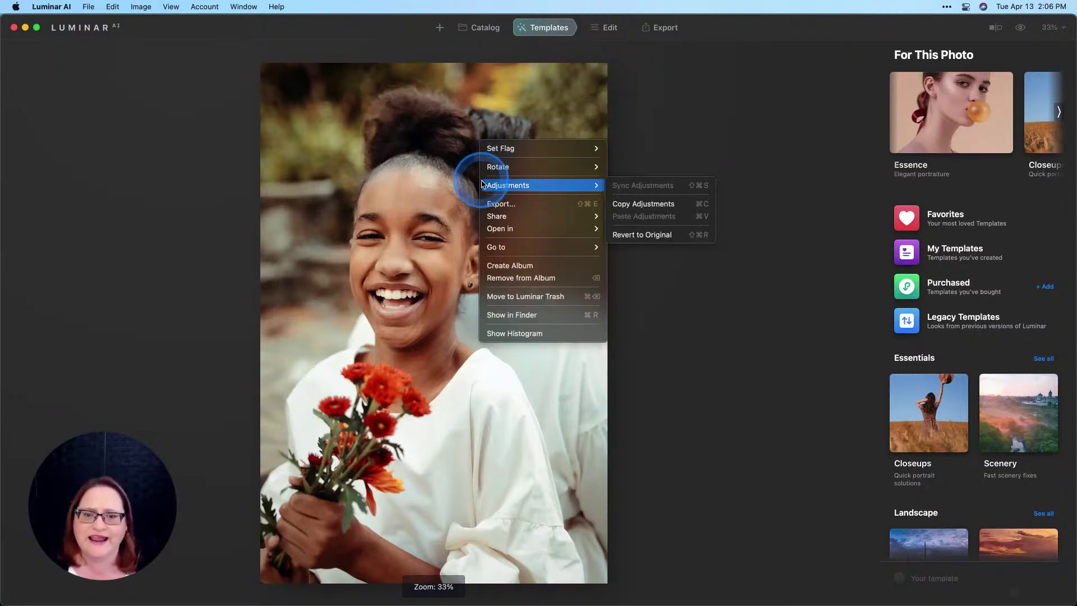
click(649, 236)
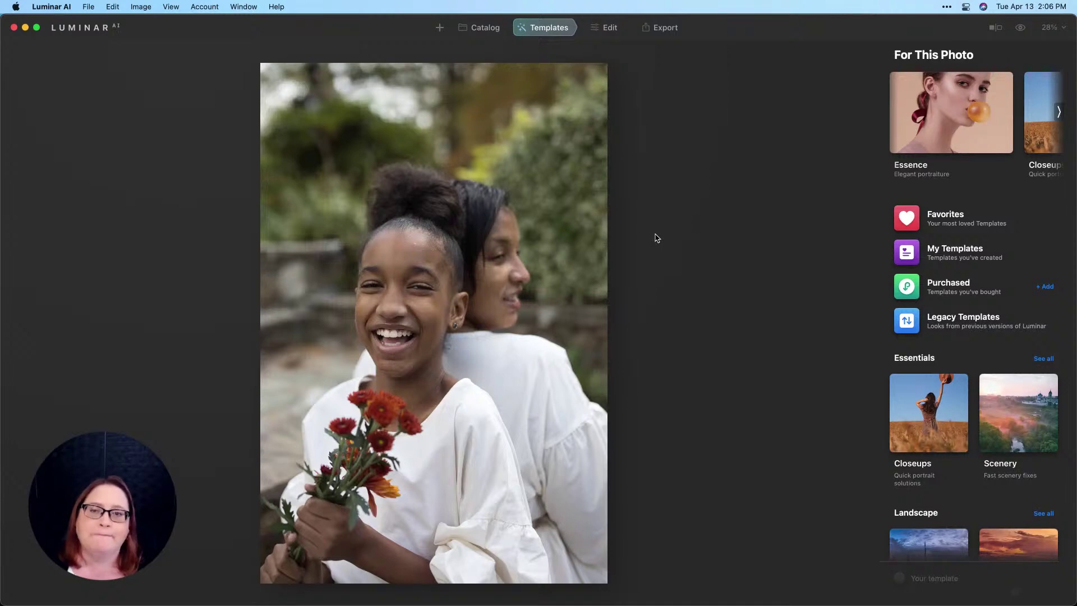
click(656, 235)
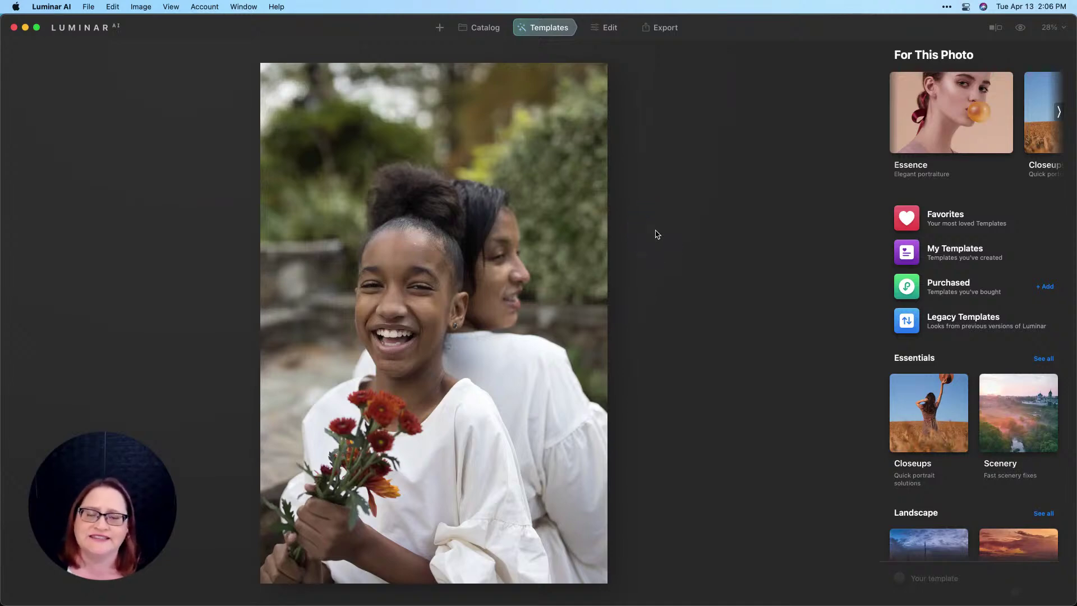
click(651, 235)
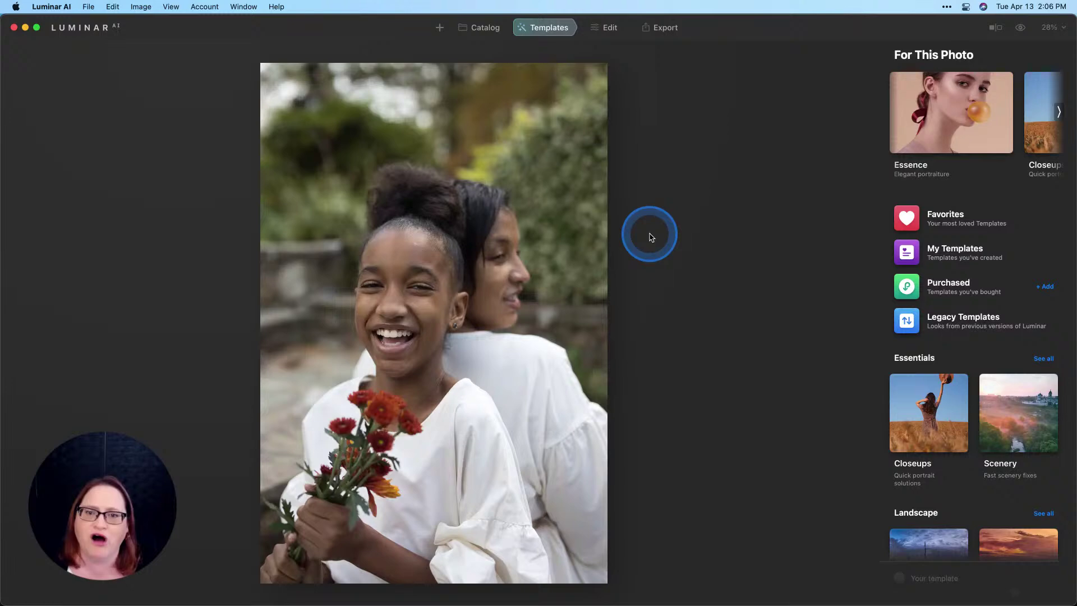
click(91, 347)
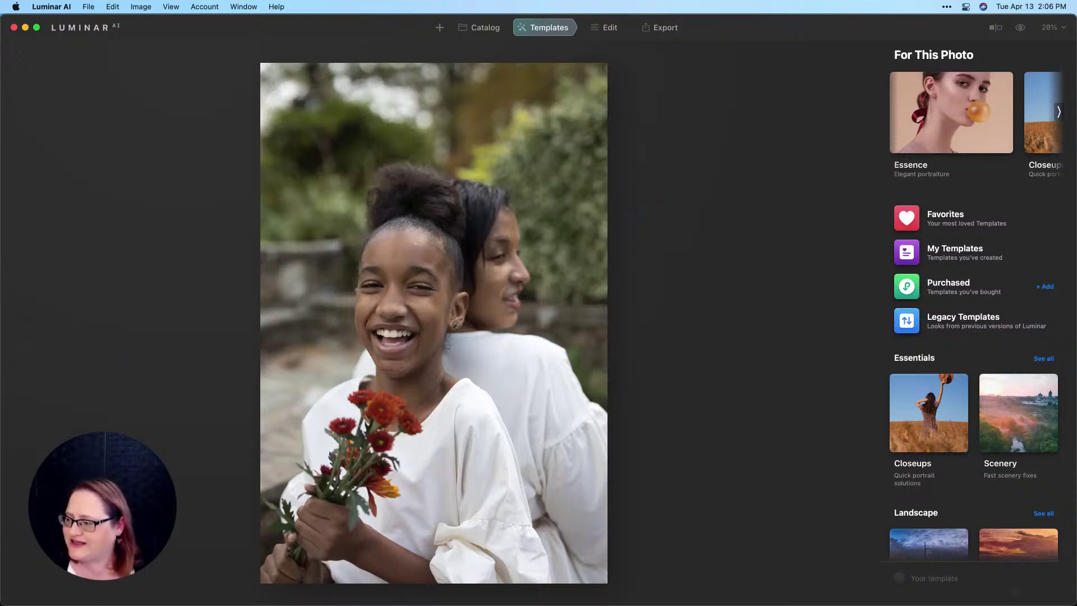
mouse_move(7, 417)
mouse_down()
mouse_move(227, 412)
mouse_move(243, 398)
mouse_up()
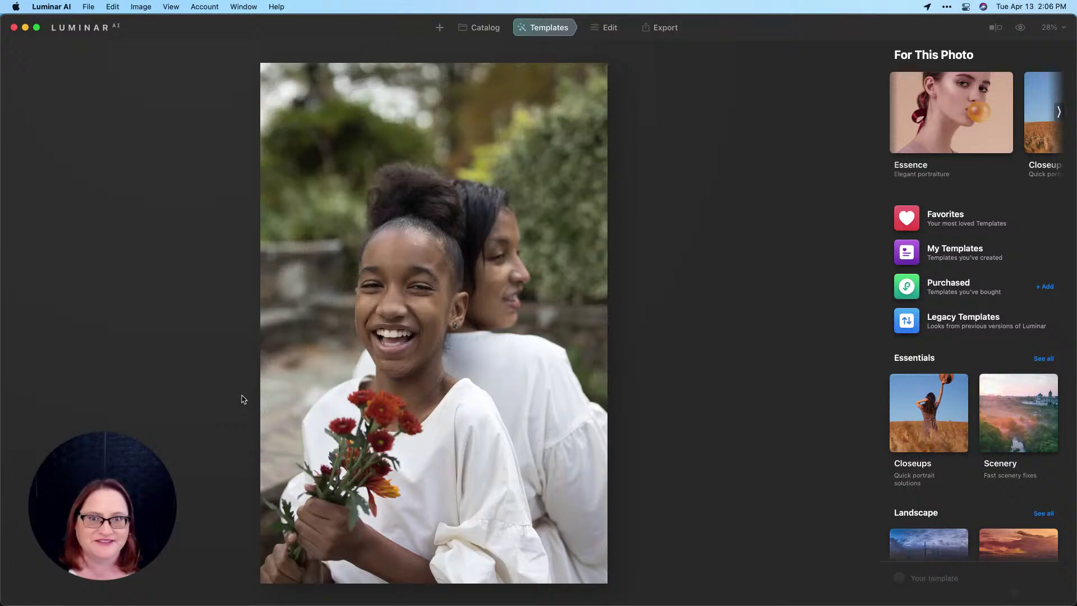
click(231, 400)
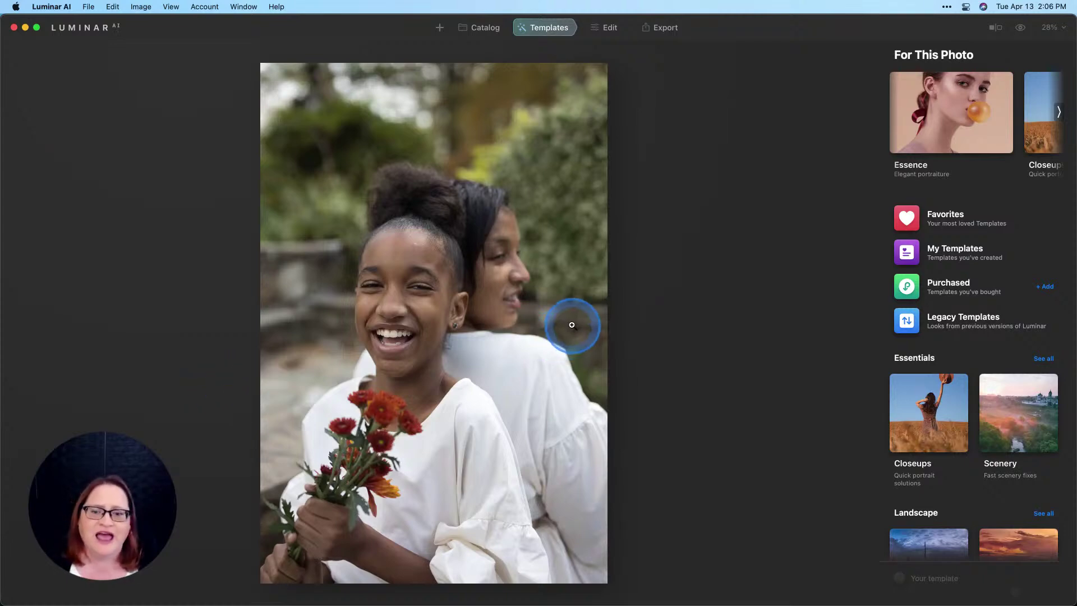
Step: Apply Rich Look from the purchased Perfect Portraits templates to the portrait at full strength
click(946, 287)
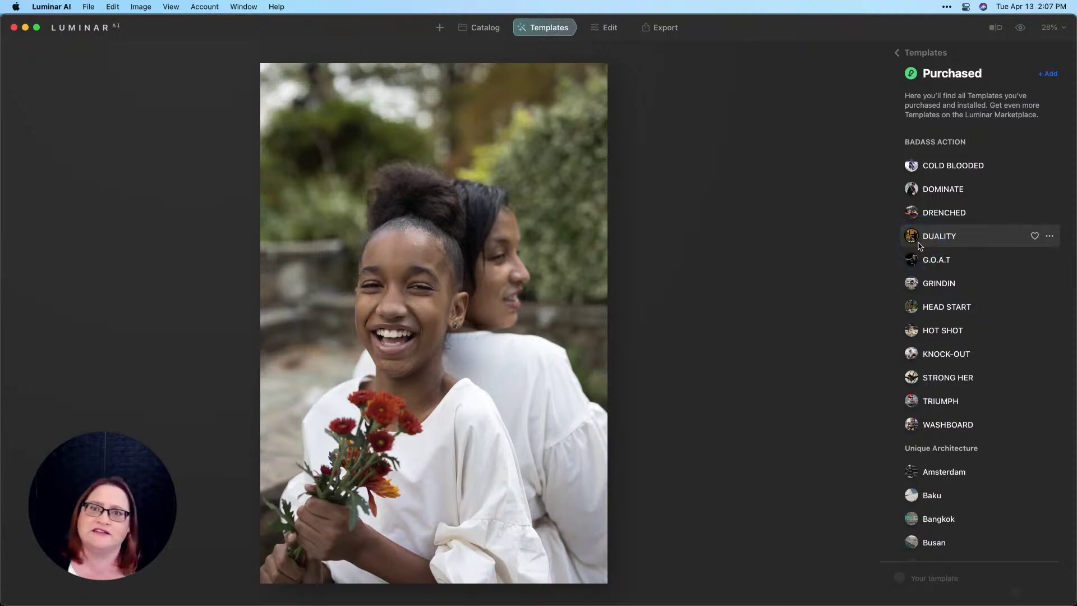
click(920, 245)
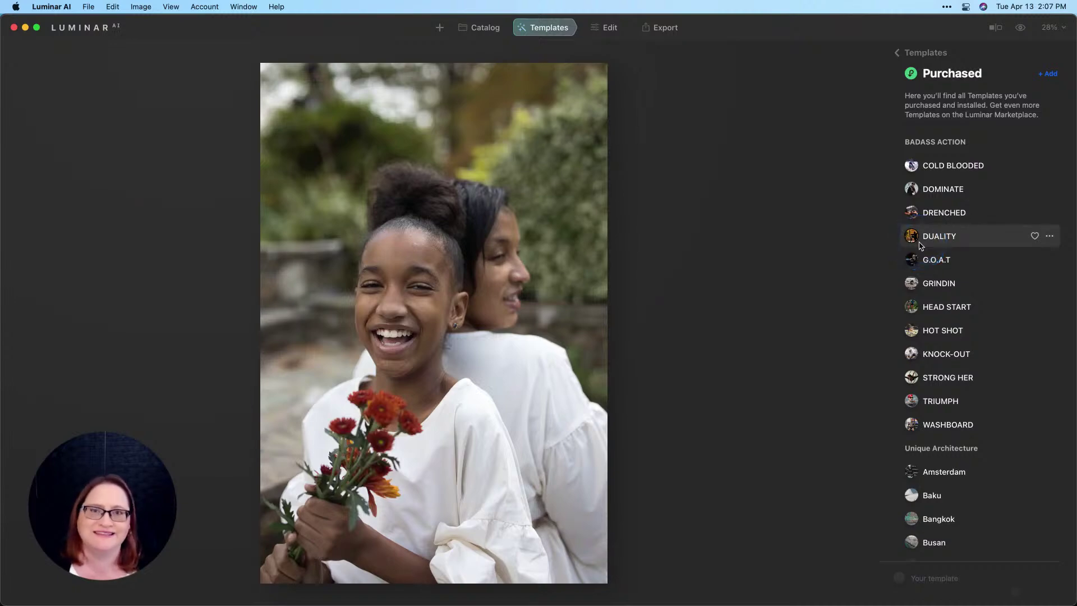
scroll(920, 246, down, 8)
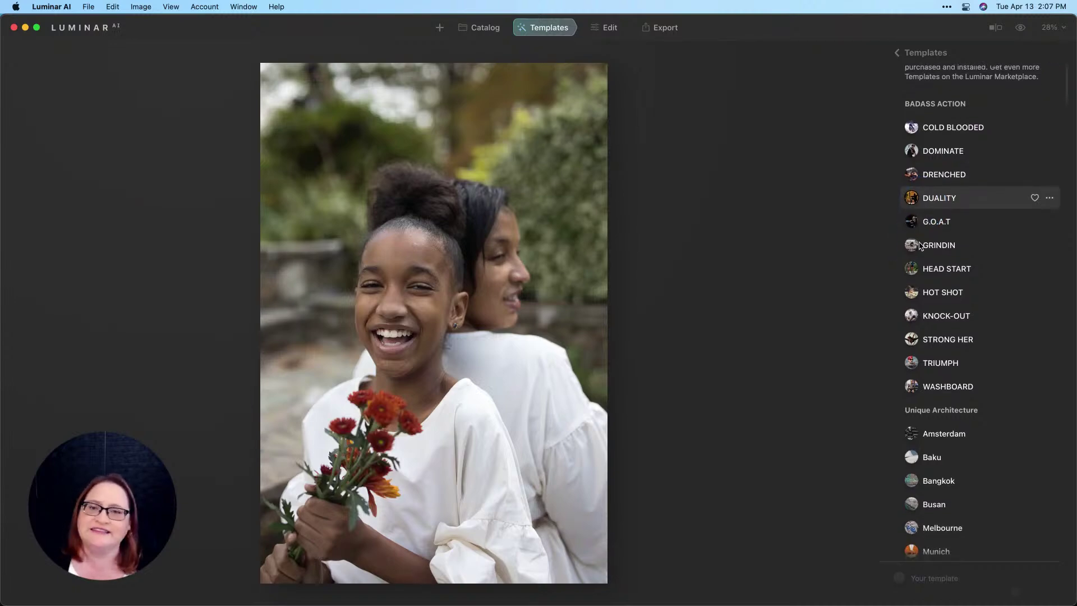
scroll(920, 246, down, 15)
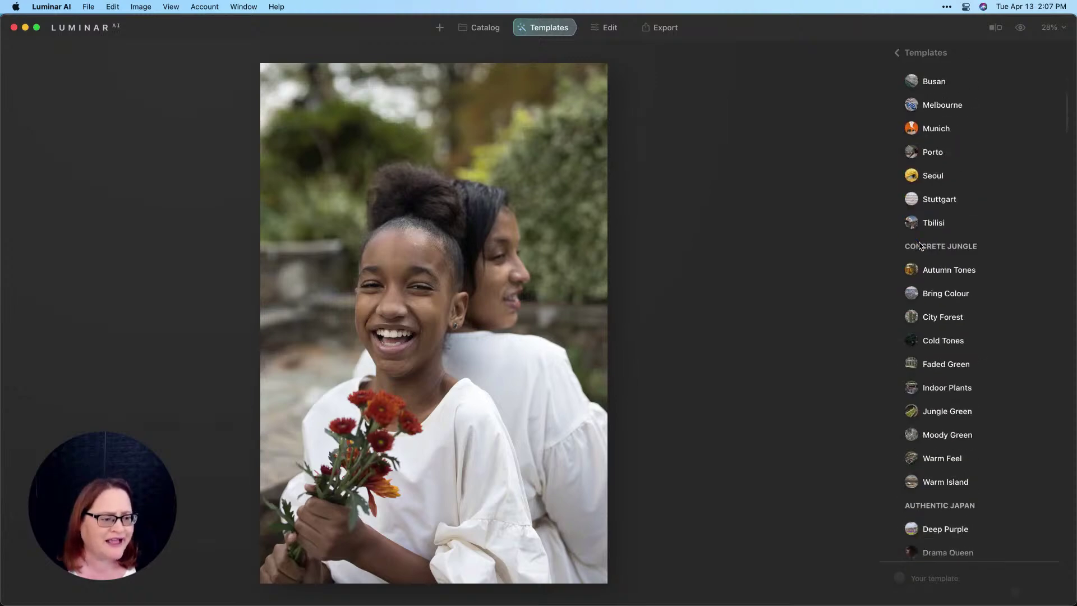
scroll(920, 246, down, 13)
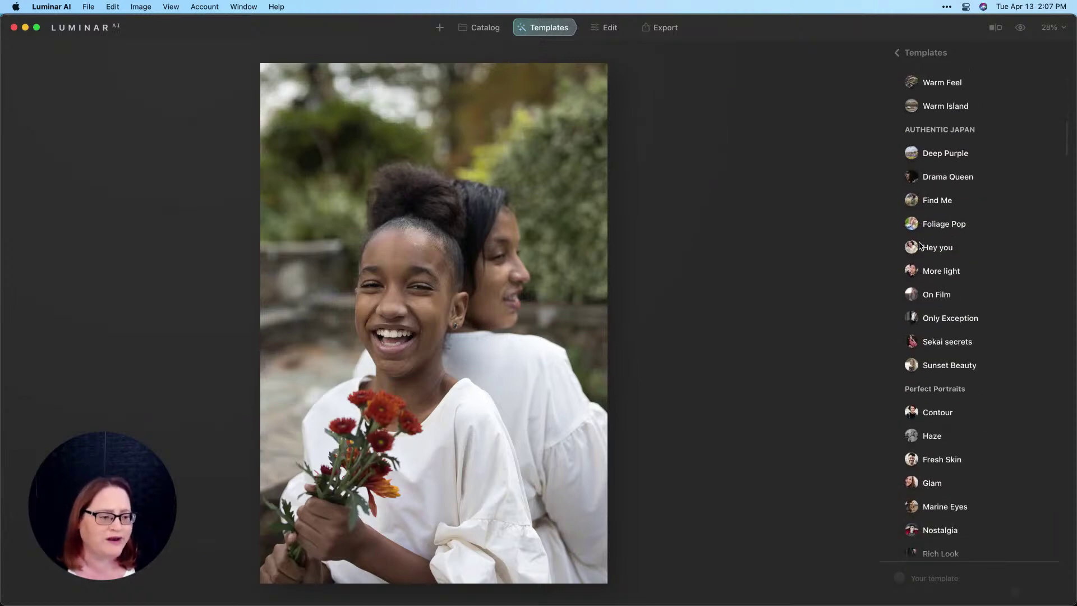
scroll(920, 246, down, 2)
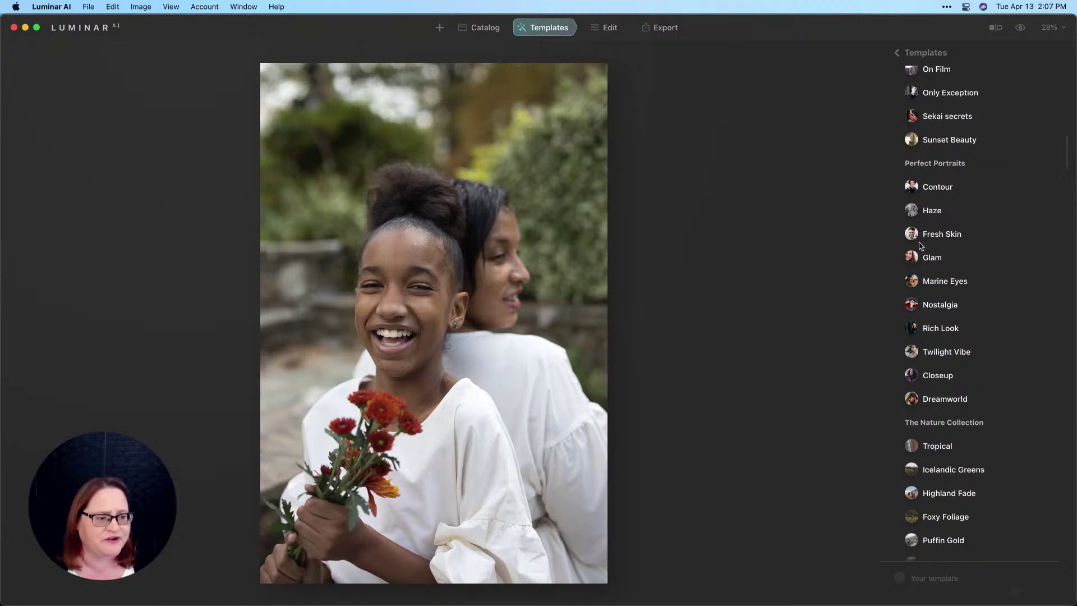
click(928, 291)
click(940, 313)
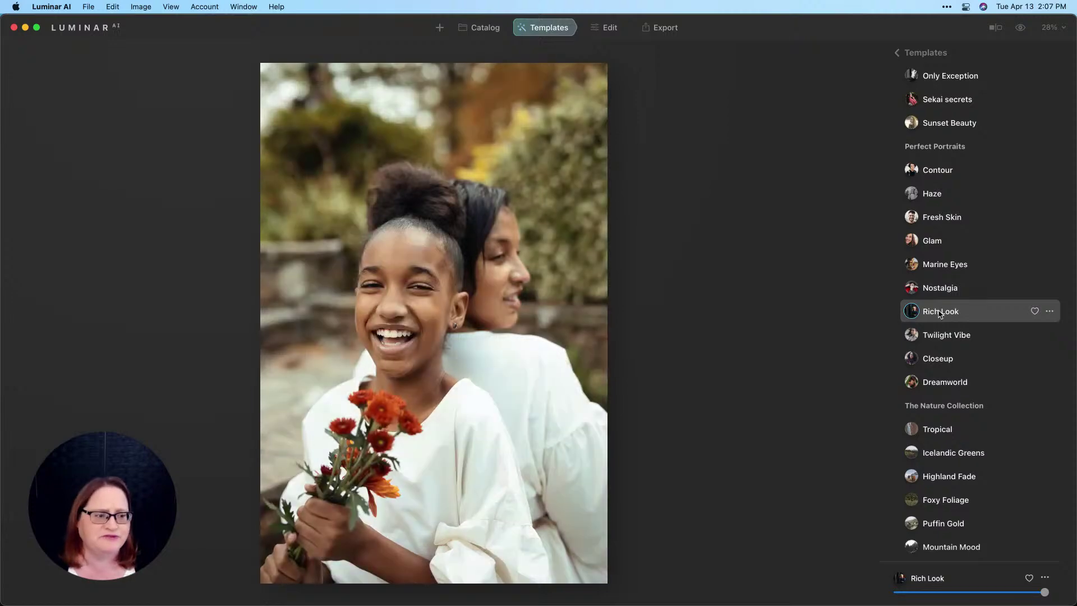
click(949, 313)
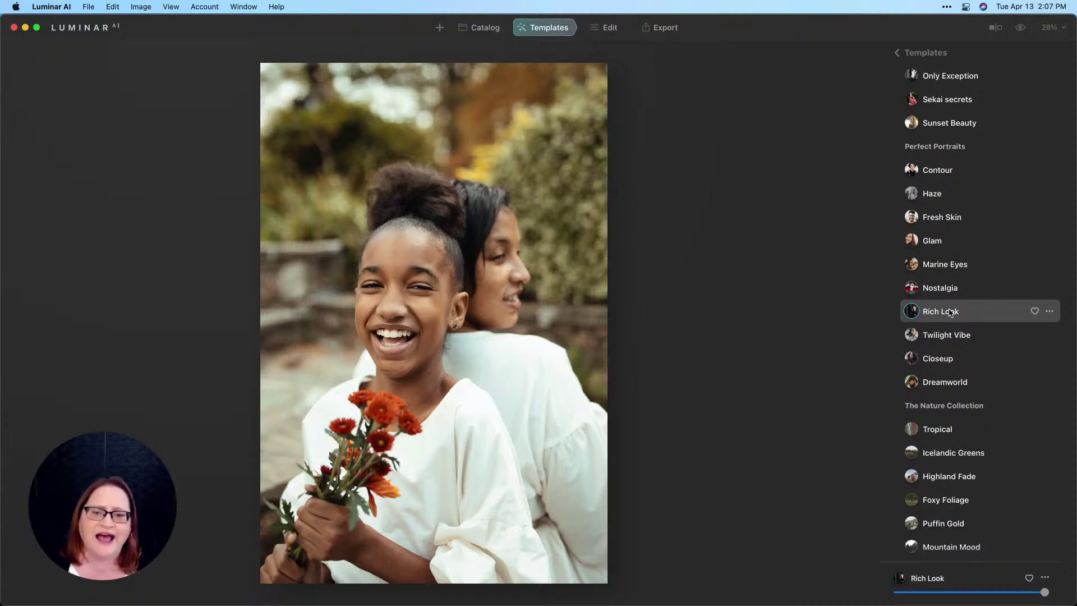
click(950, 315)
mouse_move(952, 315)
mouse_down()
mouse_move(832, 298)
mouse_move(790, 225)
mouse_move(712, 148)
mouse_up()
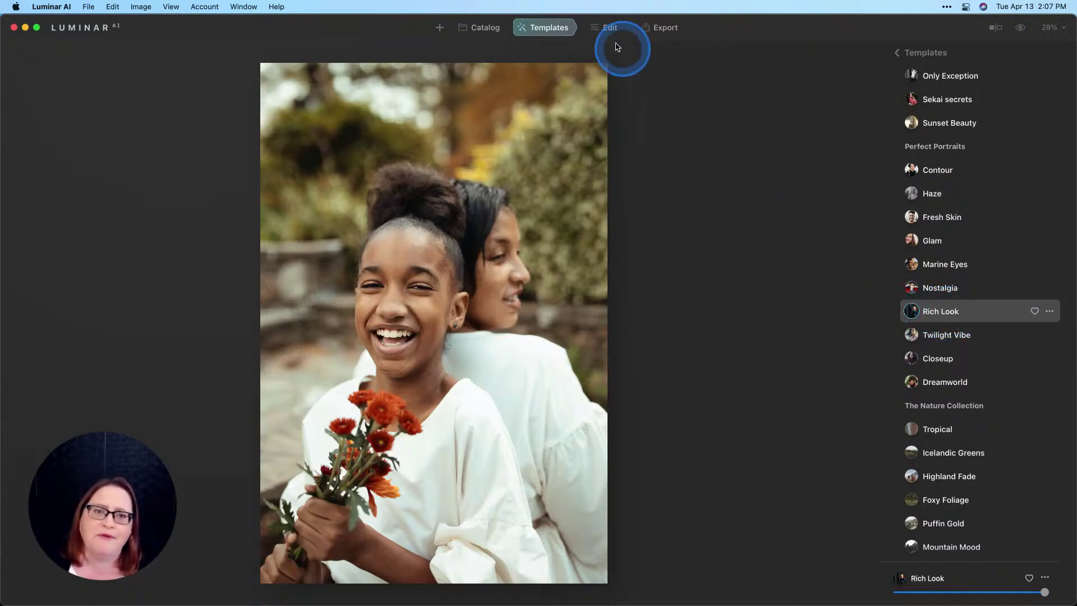
Step: Let Composition AI in the Edit panel suggest a crop for the portrait
click(605, 31)
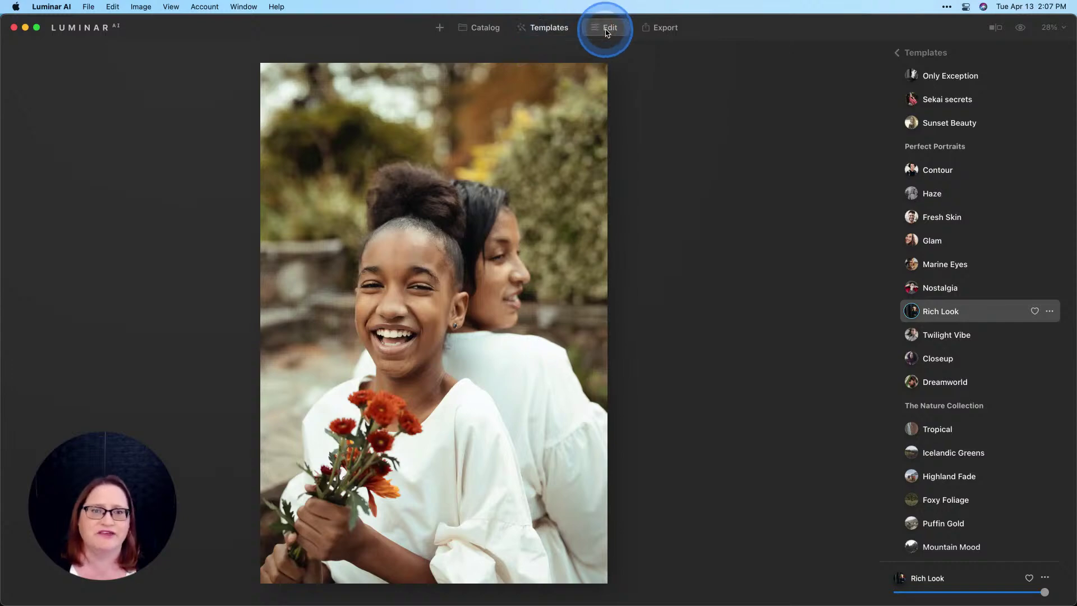
click(928, 130)
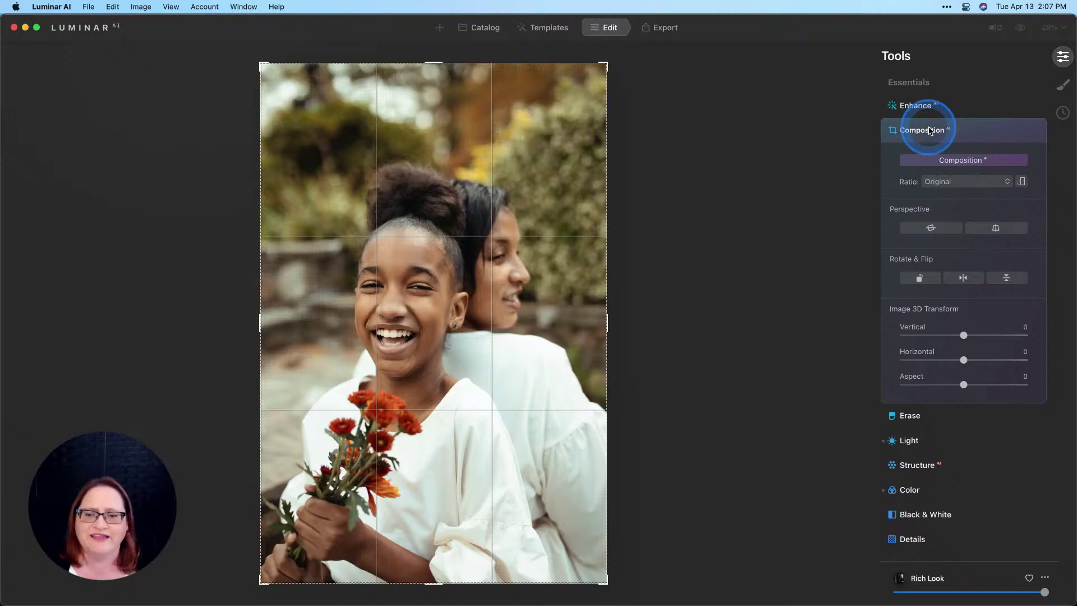
click(969, 161)
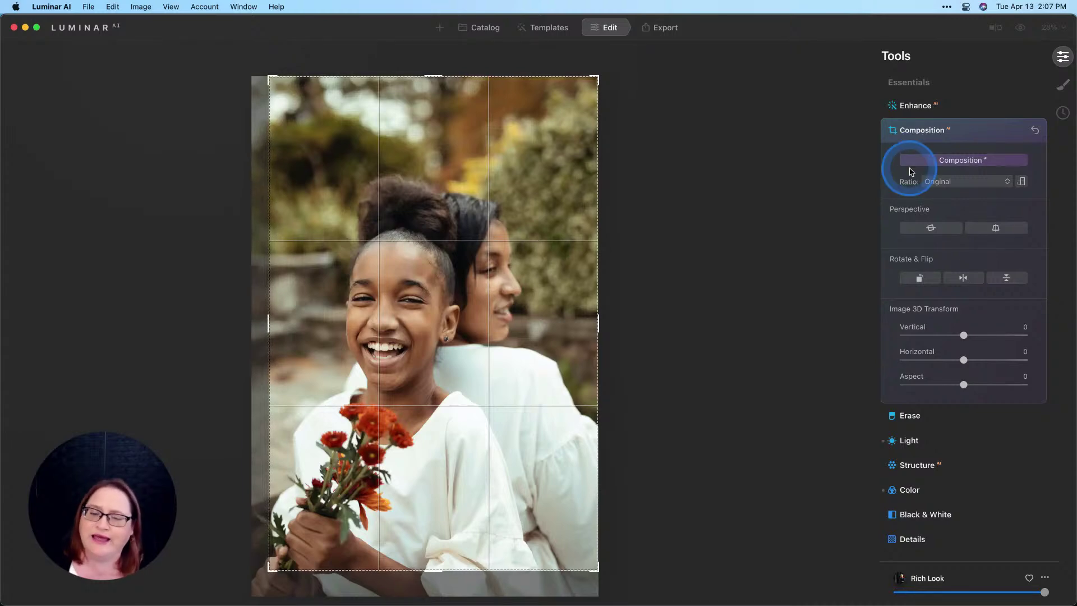
Step: Drag the crop's top edge down around the smiling girl and commit the tighter crop
click(683, 117)
drag(433, 77, 441, 111)
drag(457, 180, 481, 208)
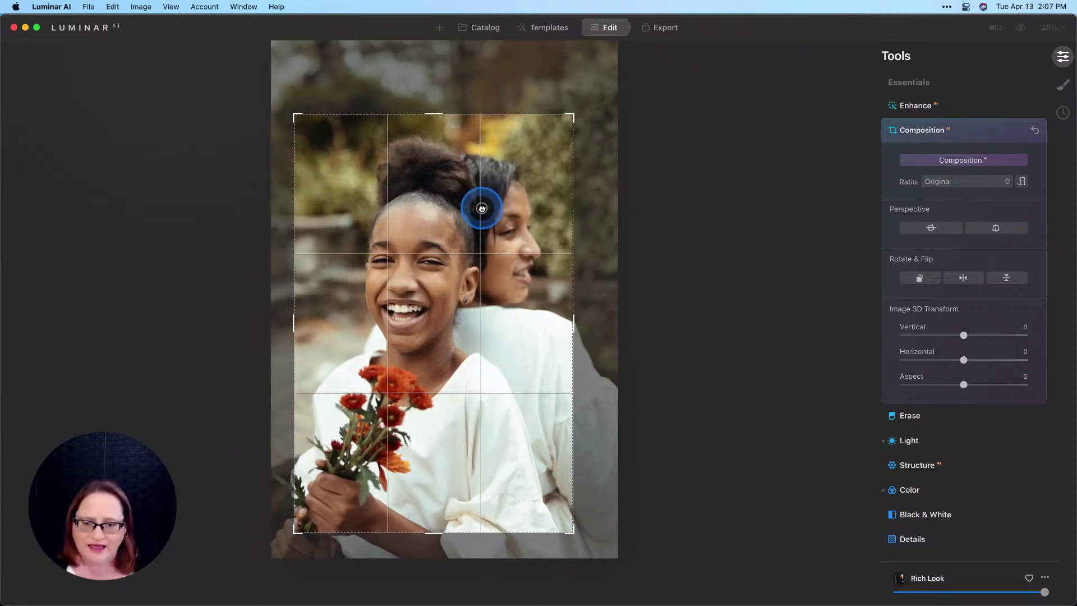
click(889, 324)
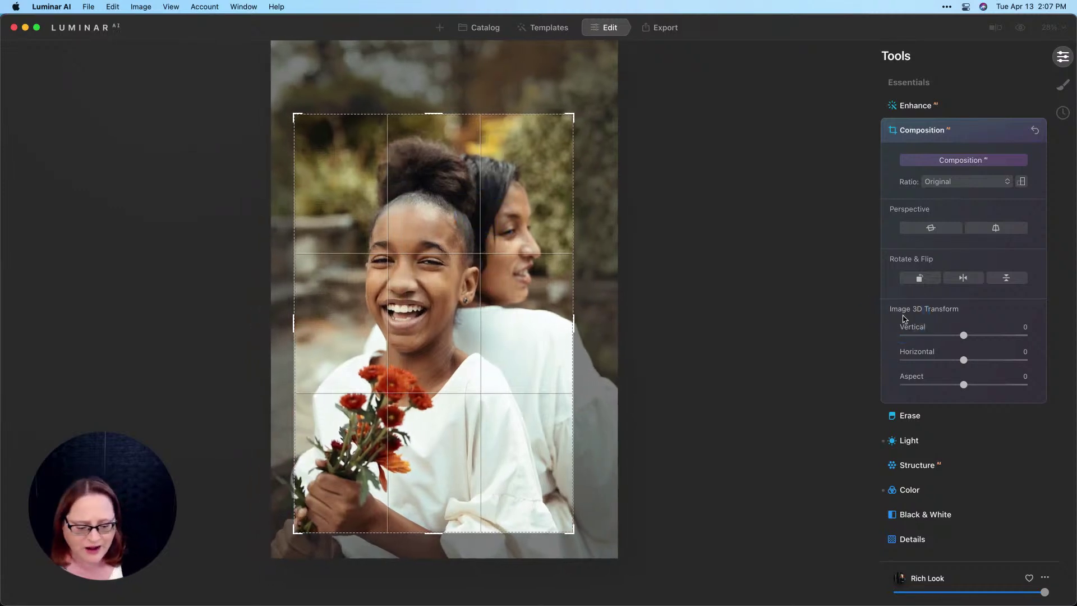
click(904, 318)
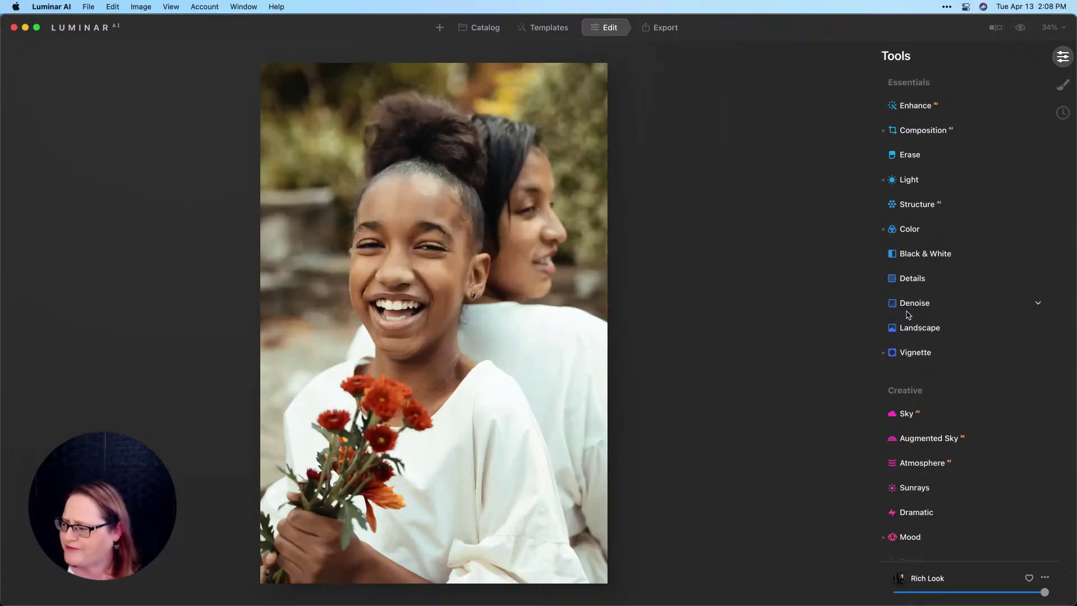
click(908, 314)
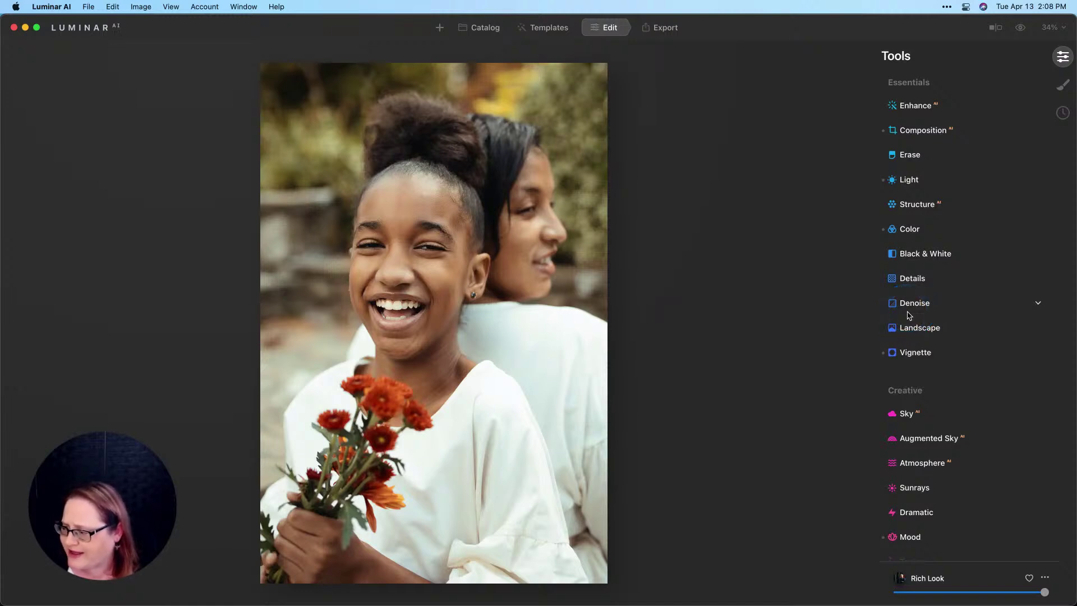
click(910, 314)
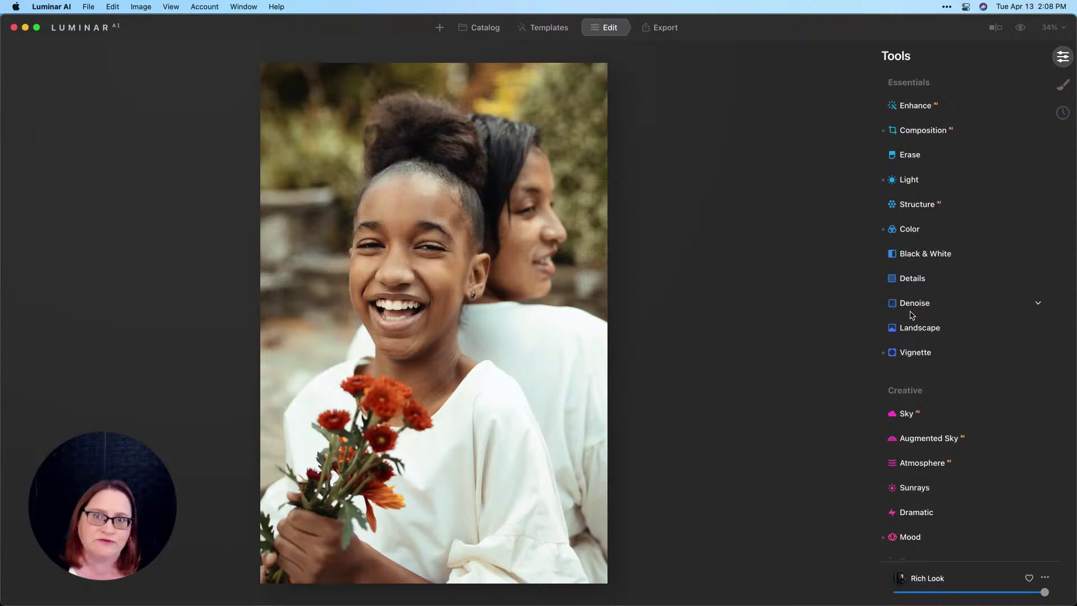
click(913, 313)
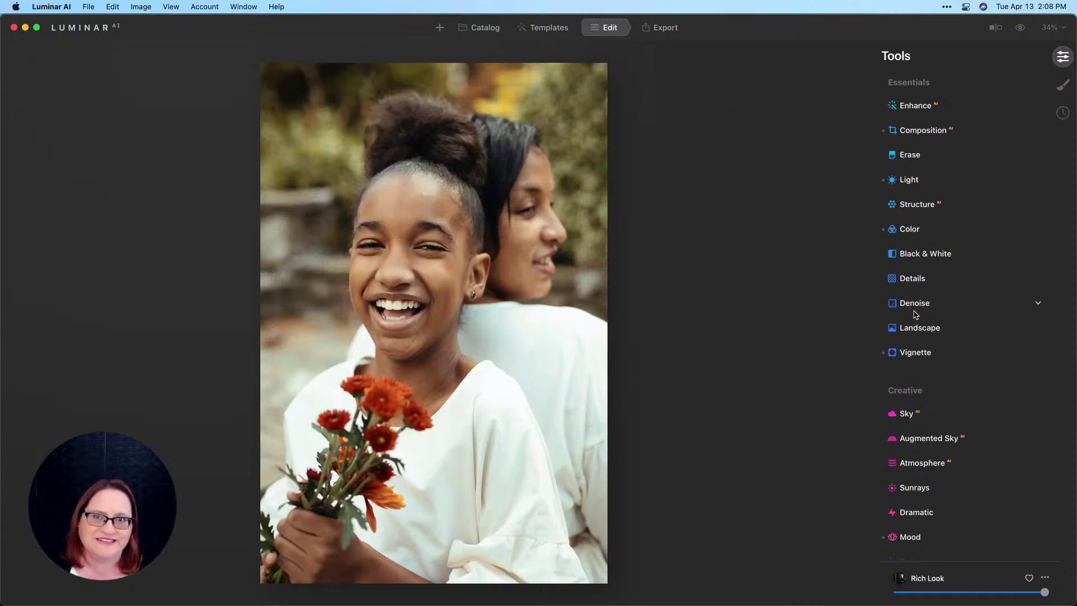
click(914, 313)
click(690, 290)
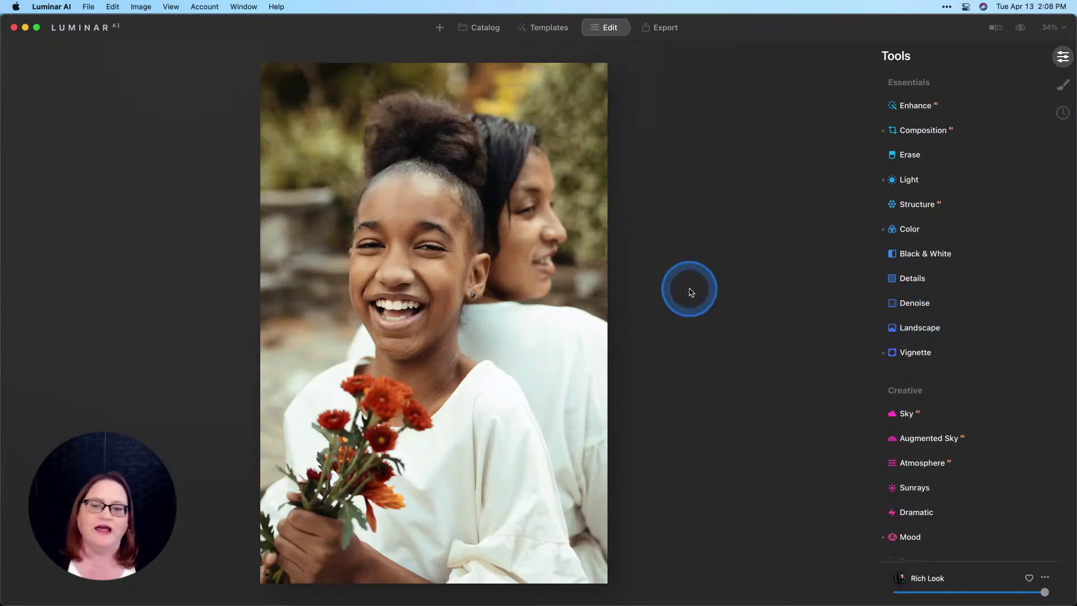
click(692, 290)
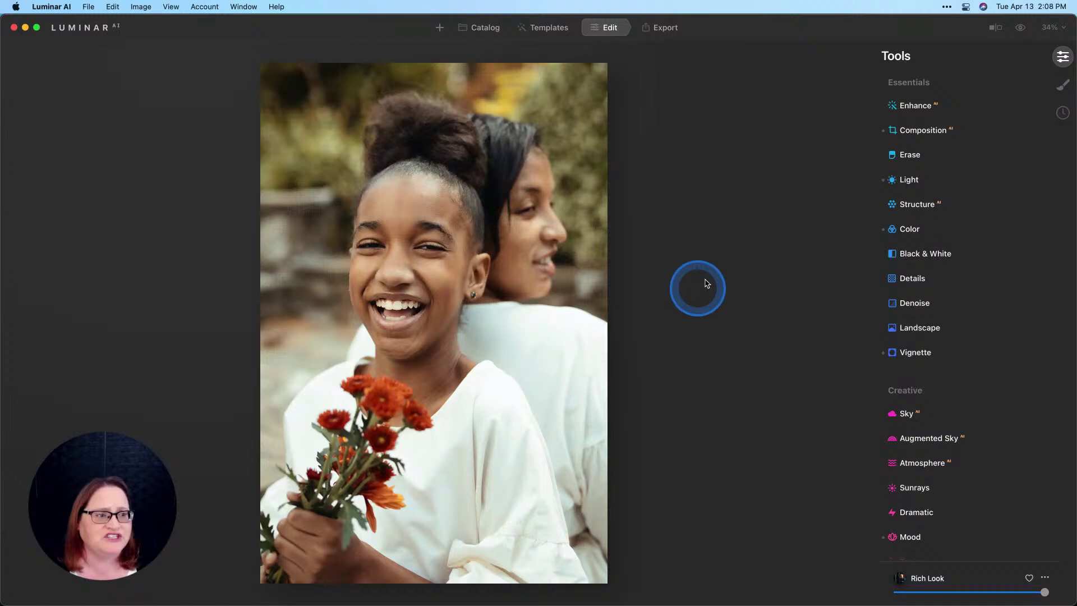
Step: Switch the Light tool's Profile from Luminar Default to Camera Faithful v2
click(901, 179)
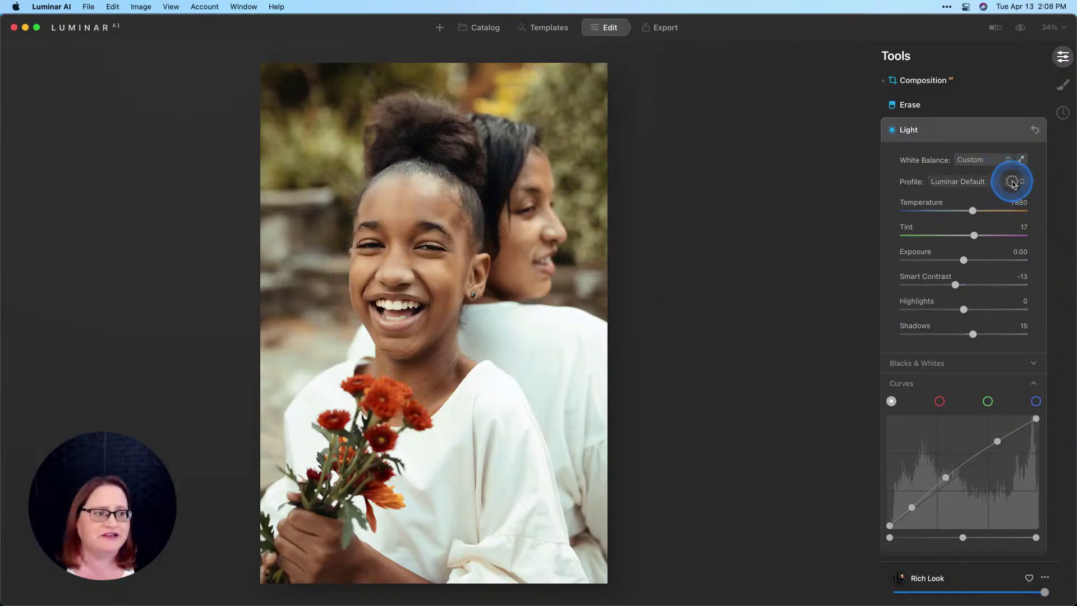
click(1014, 184)
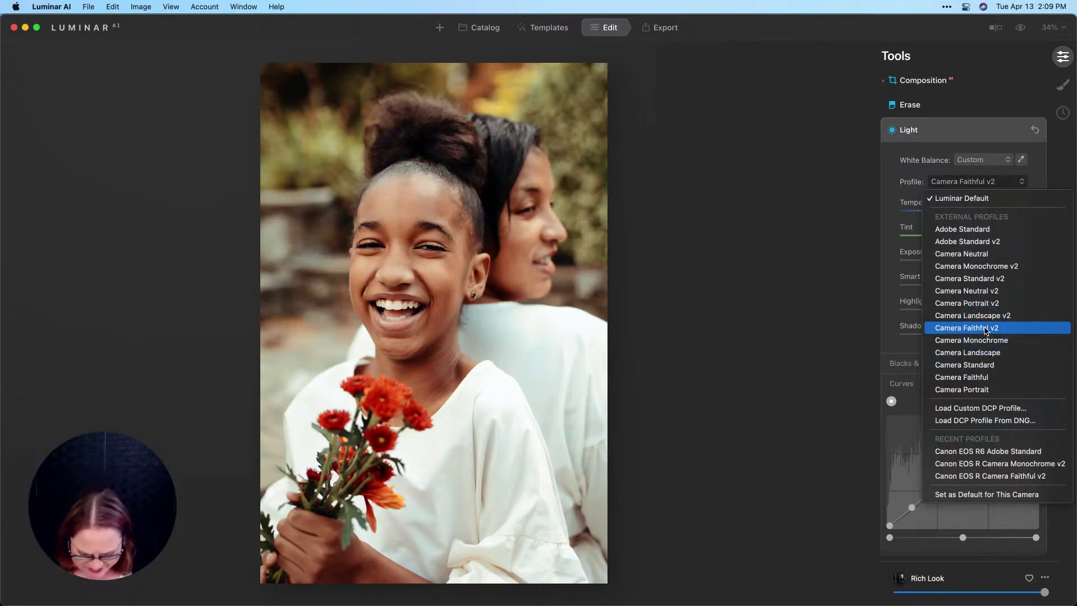
click(986, 330)
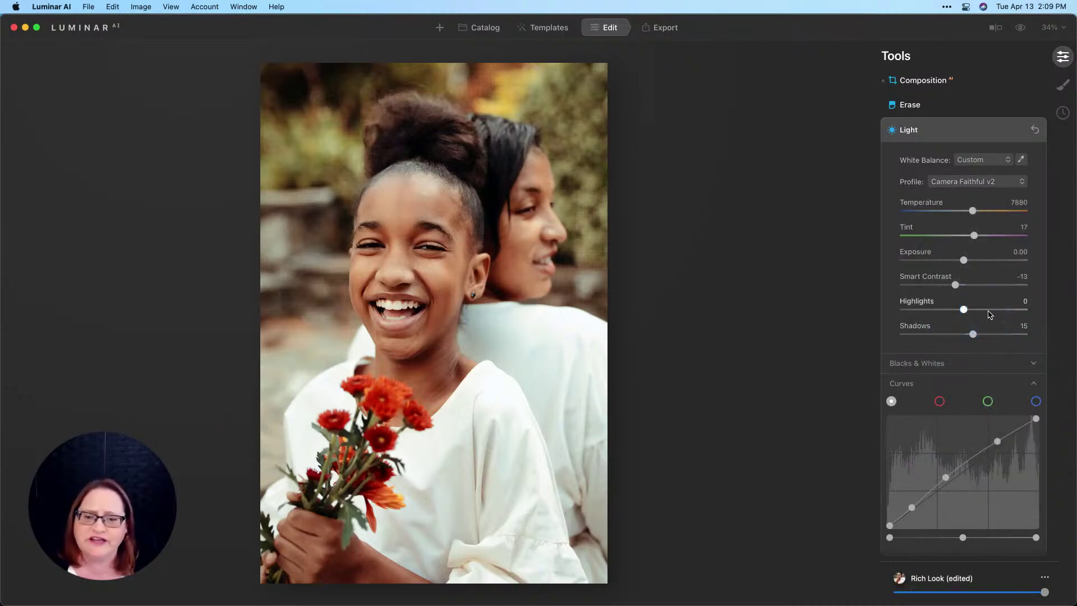
click(1062, 114)
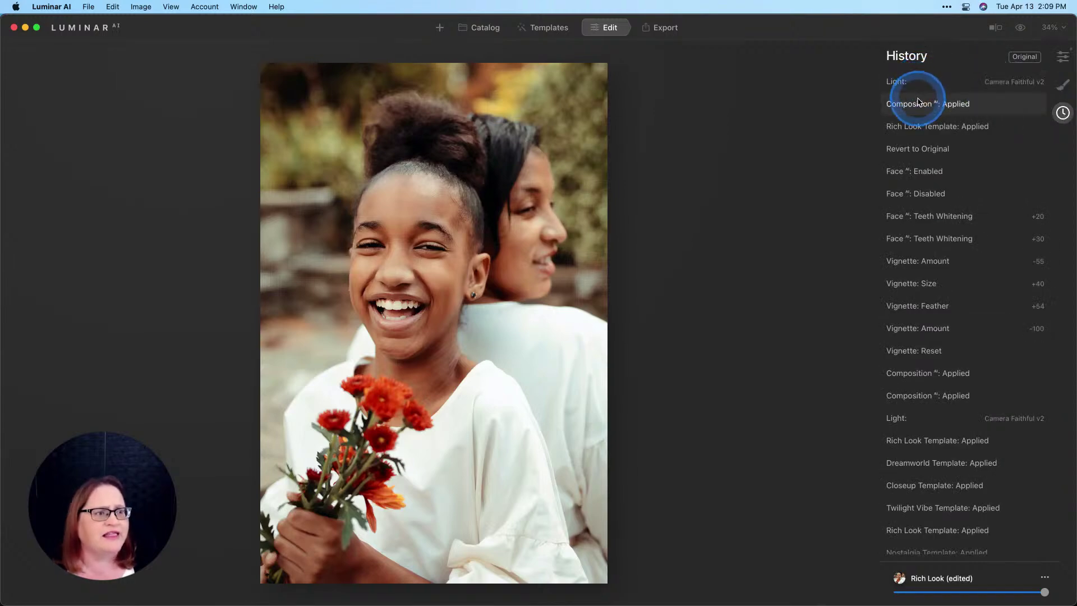
click(919, 102)
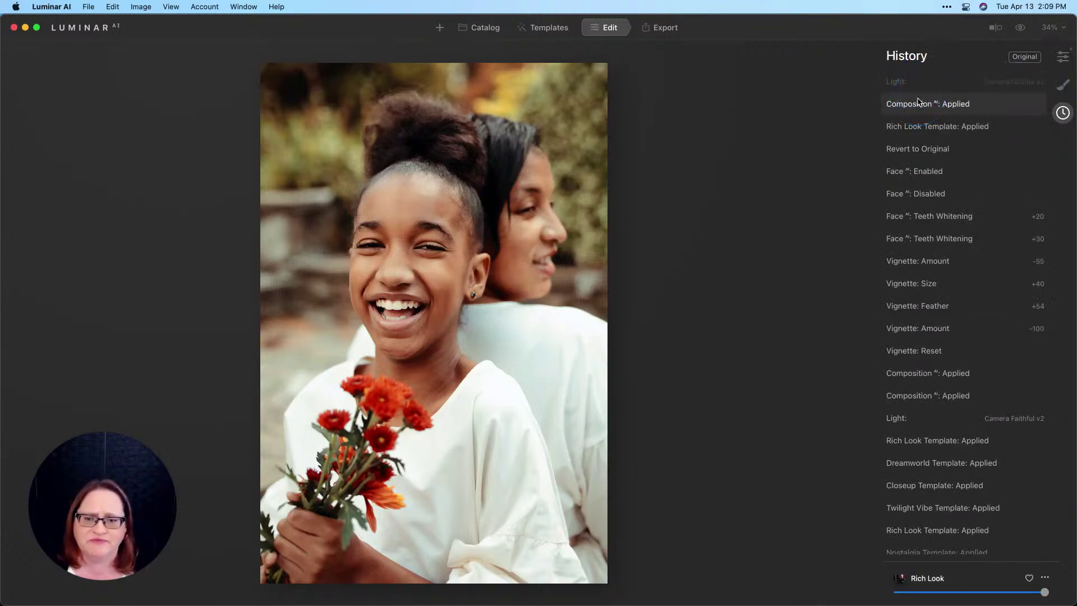
click(925, 83)
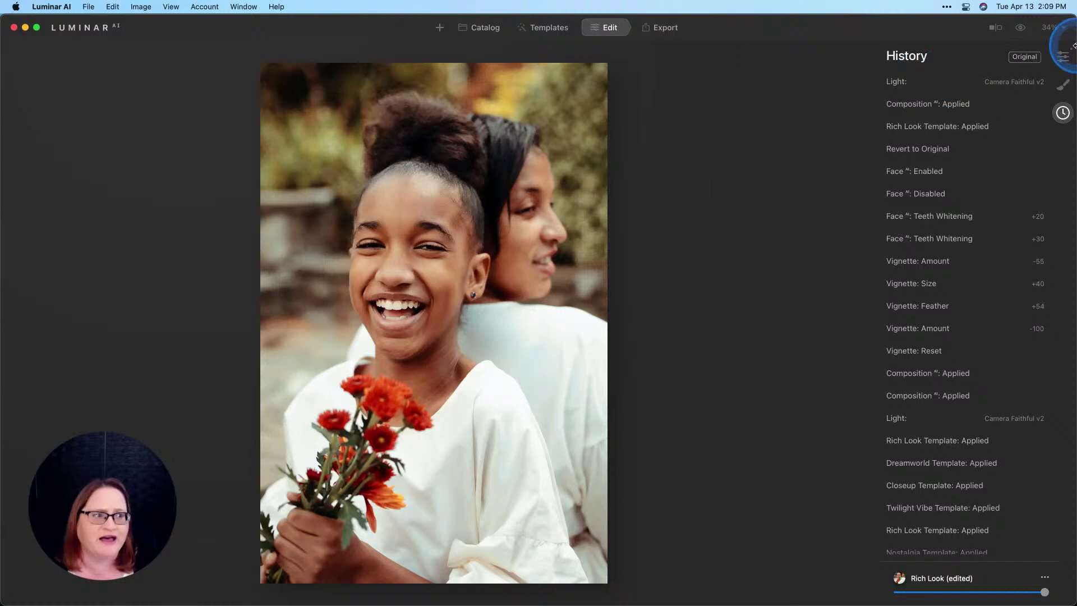
click(1063, 58)
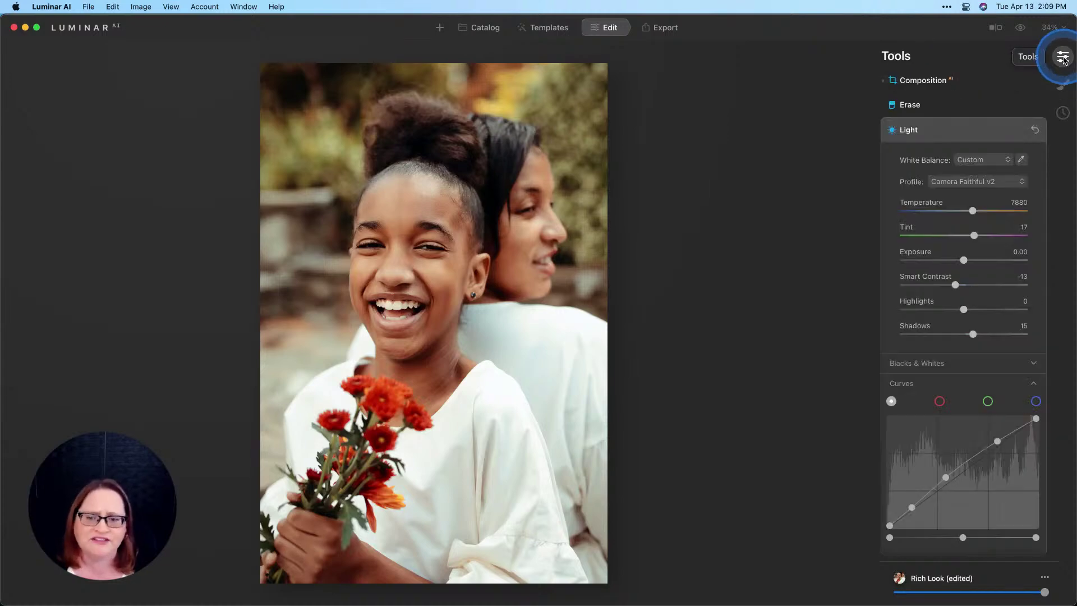
Step: In the Portrait section's Face tool, raise Mouth > Teeth Whitening to 20
click(1002, 130)
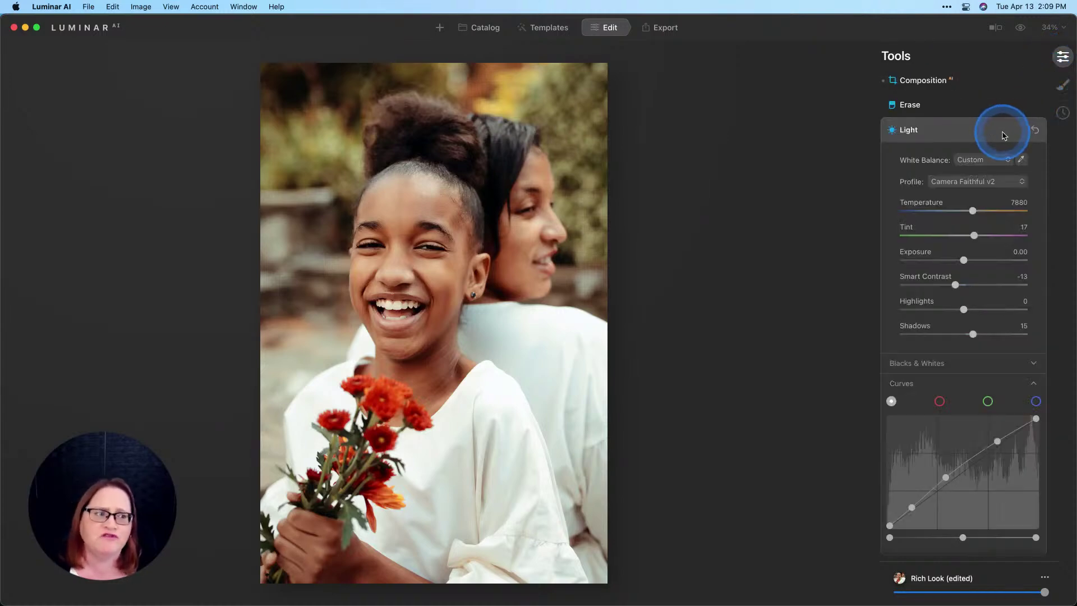
click(967, 112)
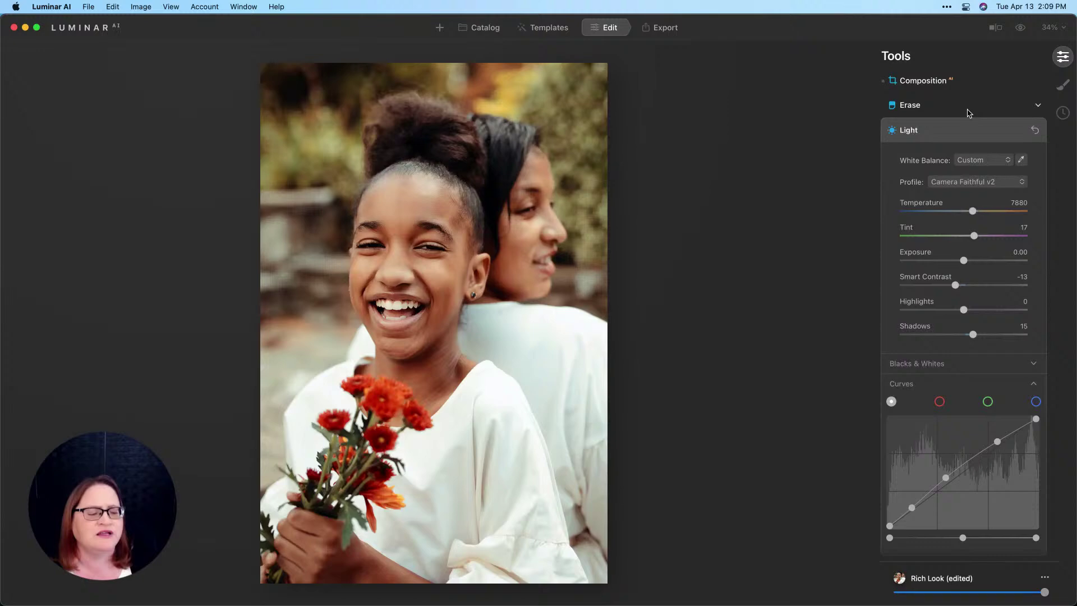
scroll(967, 112, down, 15)
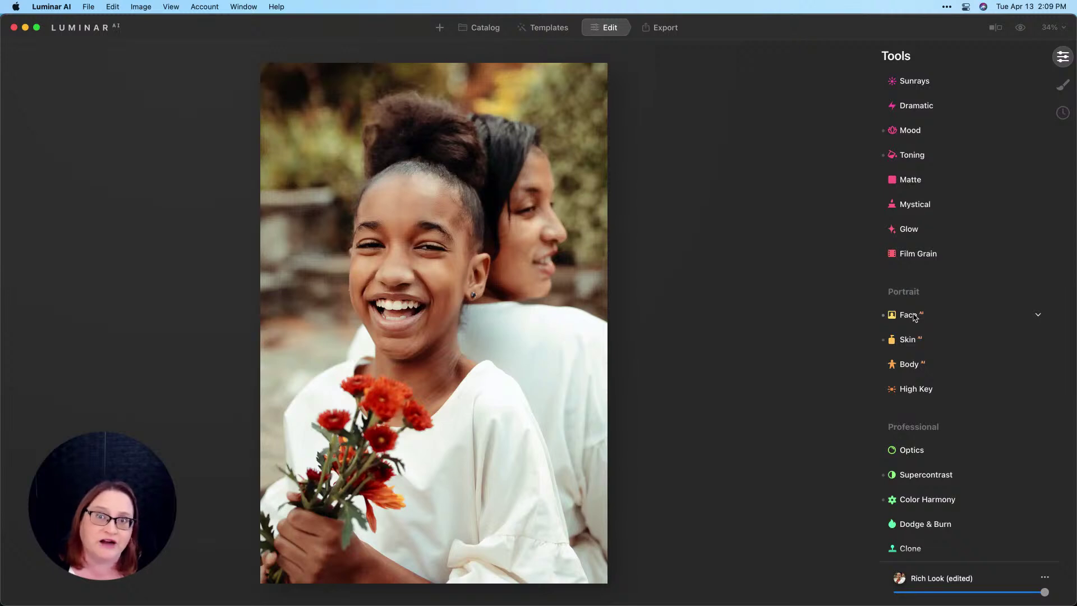
click(914, 318)
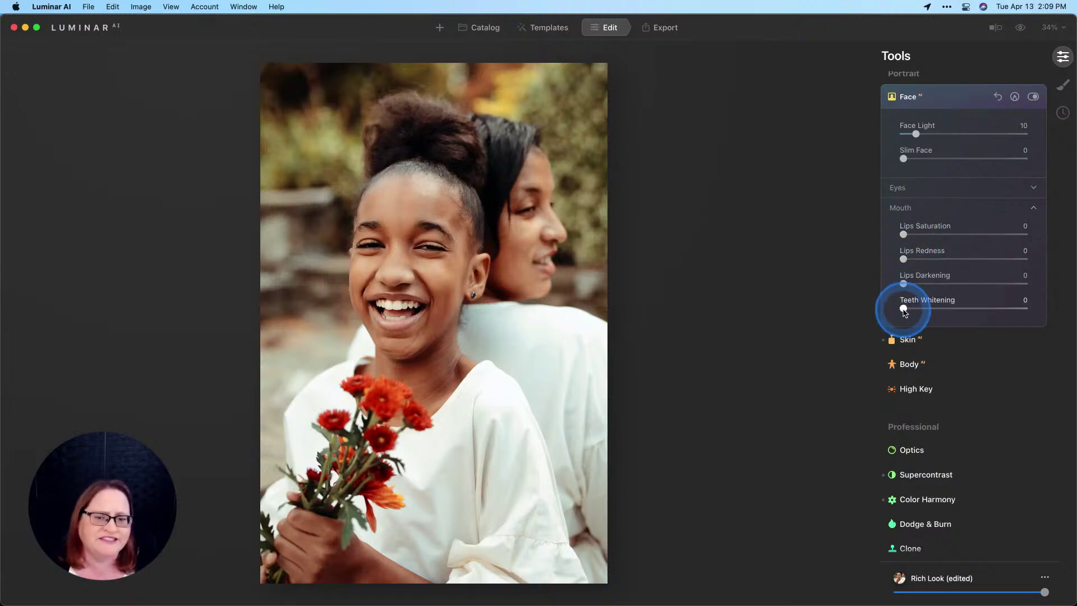
drag(905, 312, 924, 311)
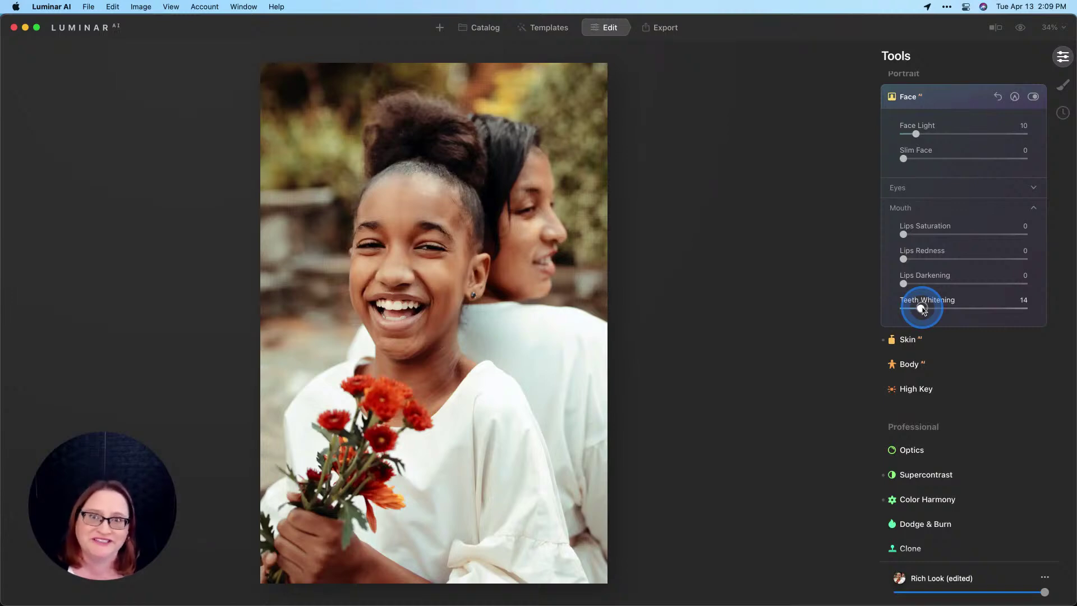
drag(923, 311, 930, 310)
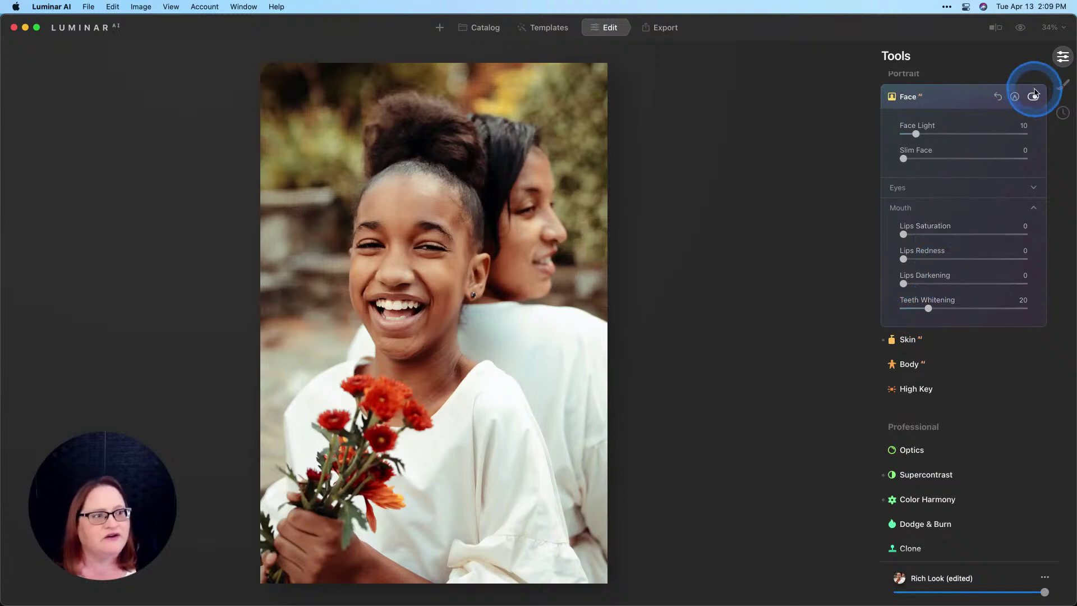
Step: Toggle the Face adjustments off and back on to compare the whitened teeth
click(1032, 97)
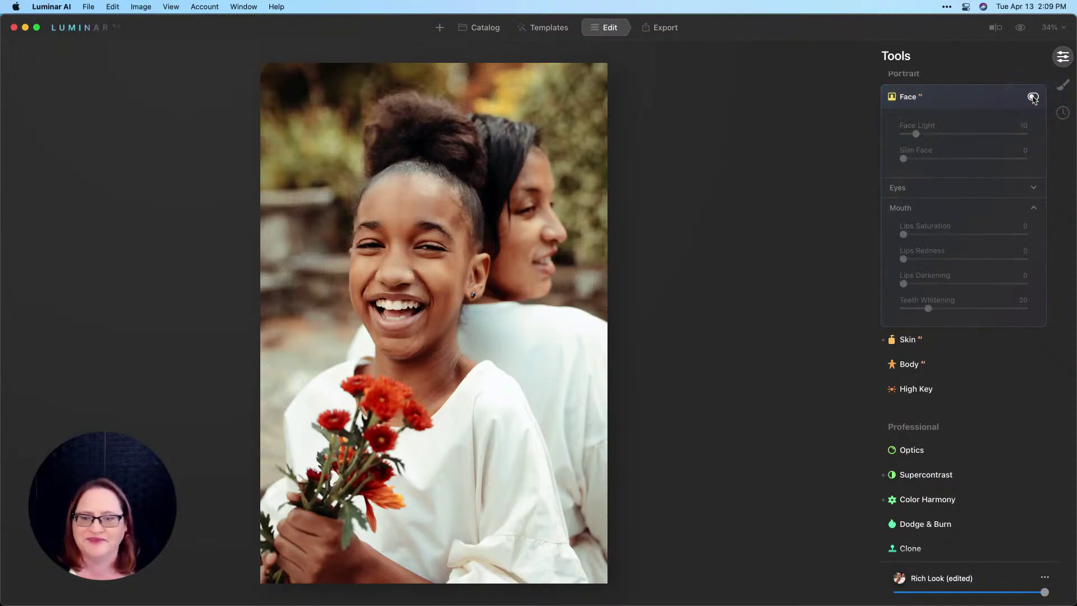
click(1032, 98)
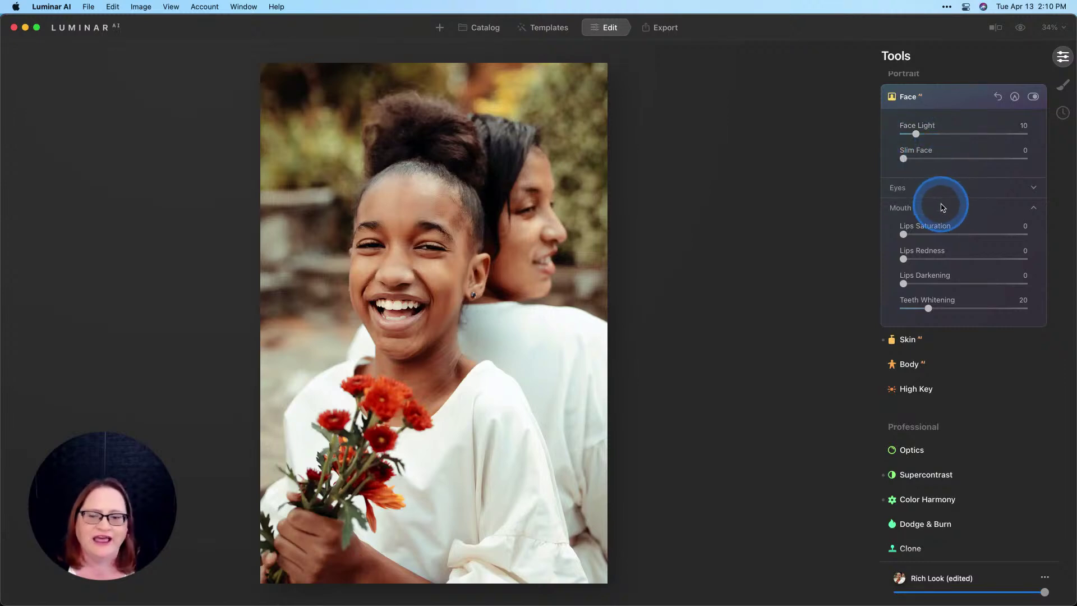
scroll(937, 216, up, 10)
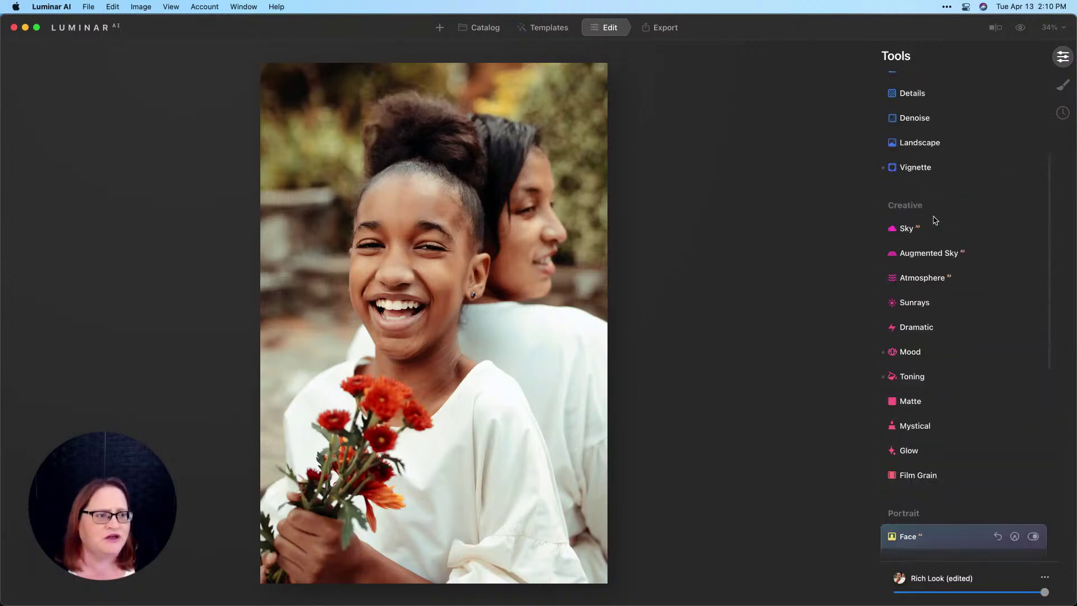
Step: Reset the Vignette to defaults, then set Size to 38 and Feather to 61
click(926, 204)
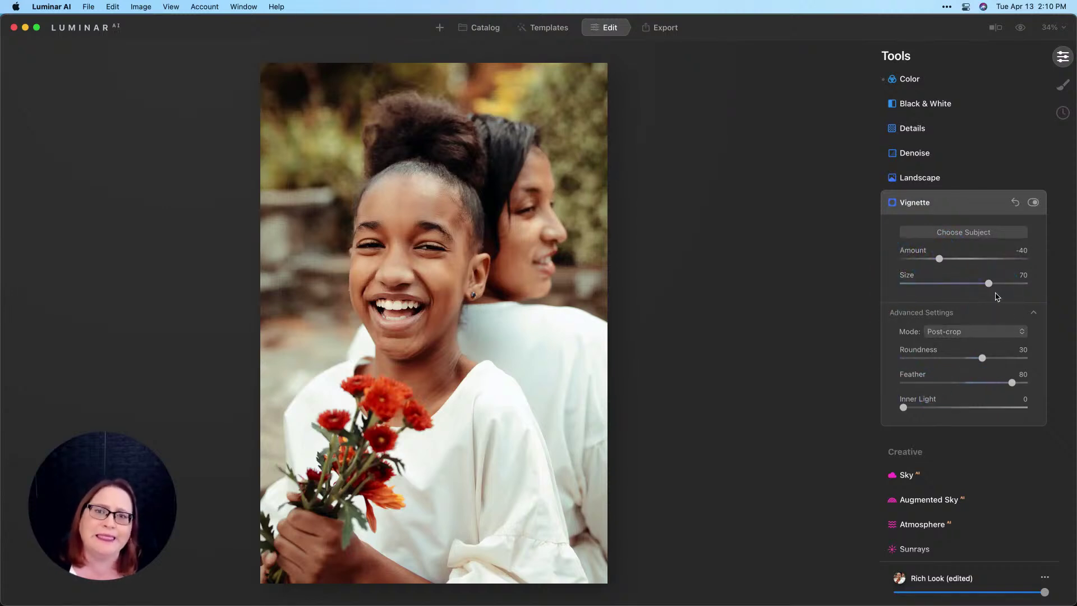
click(1016, 203)
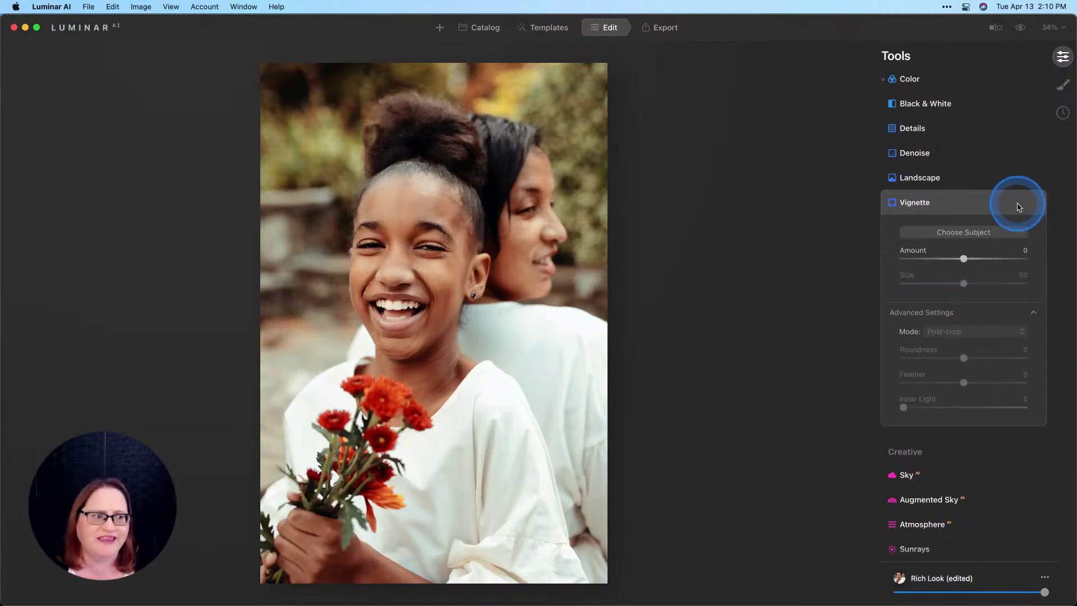
drag(956, 254, 884, 264)
drag(963, 284, 949, 282)
drag(962, 386, 999, 382)
drag(921, 411, 911, 409)
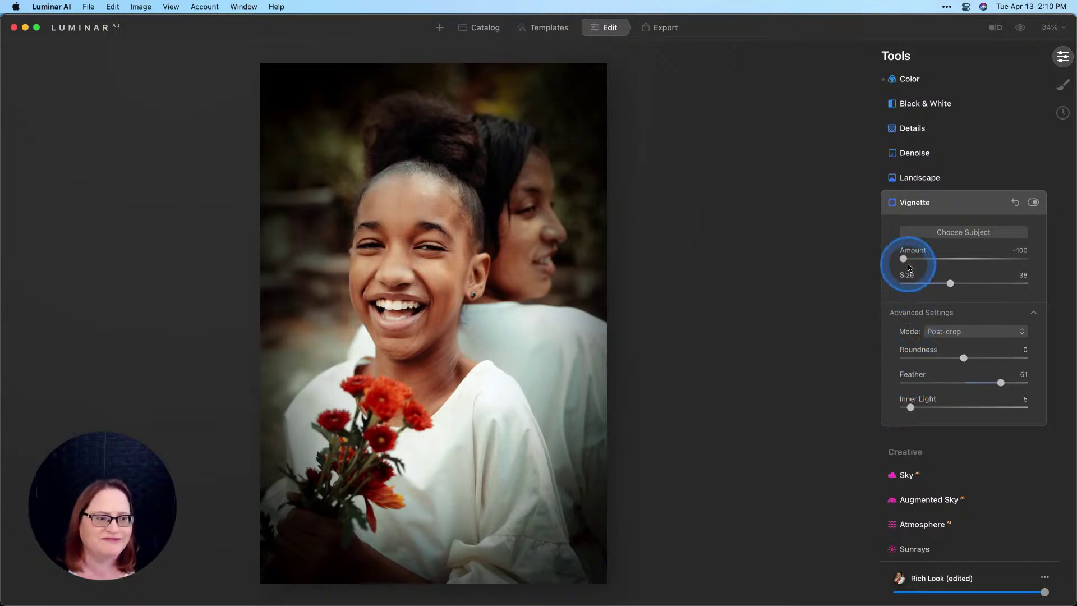
Step: Ease the Vignette Amount back to -55 and toggle the vignette off and on to compare
drag(903, 259, 931, 260)
click(932, 260)
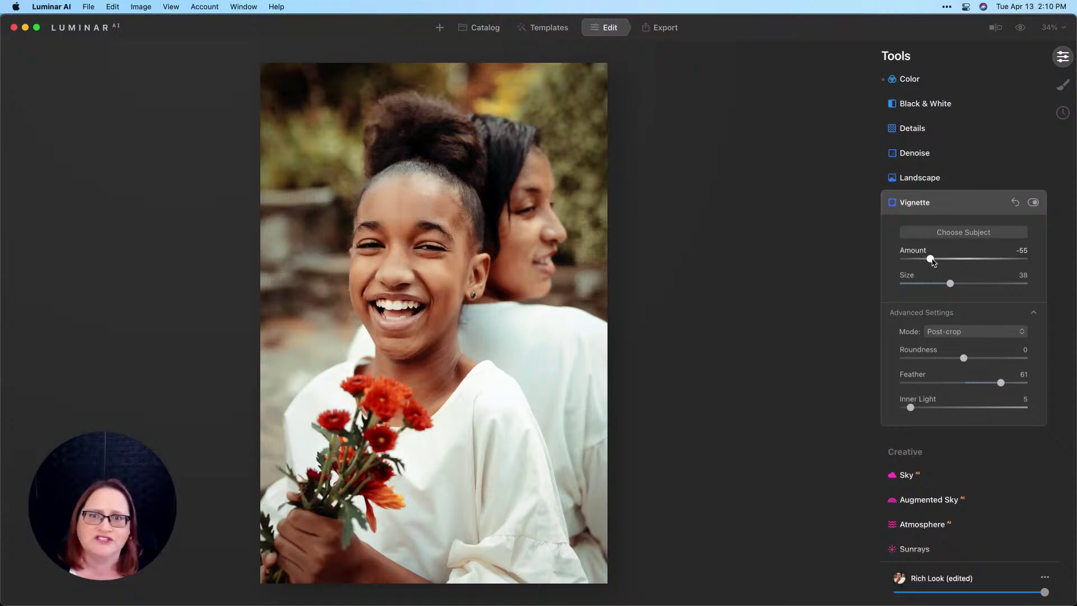
click(932, 261)
click(1033, 203)
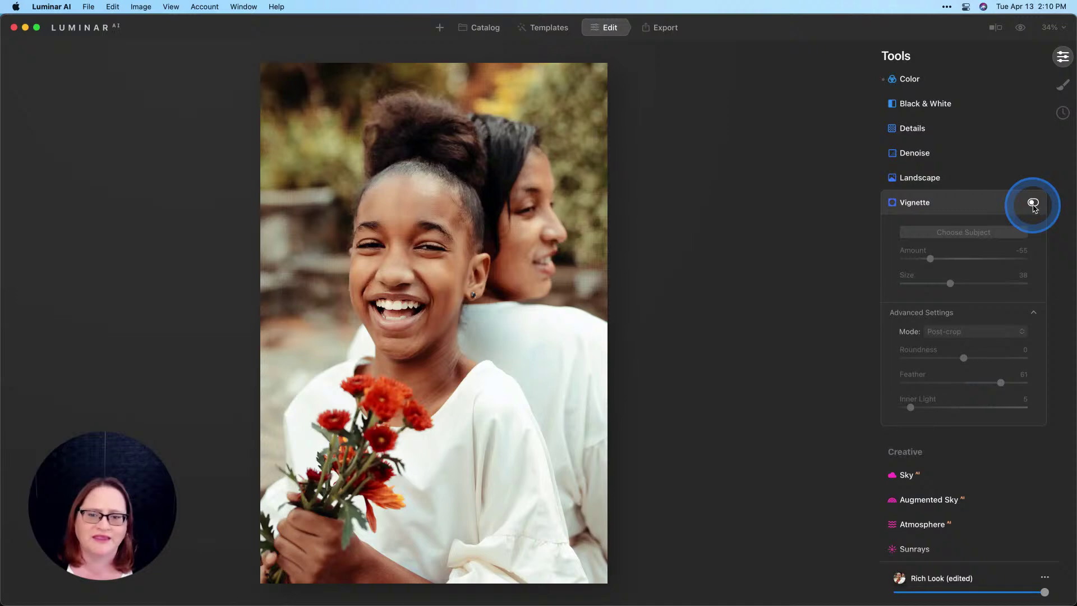
click(1033, 203)
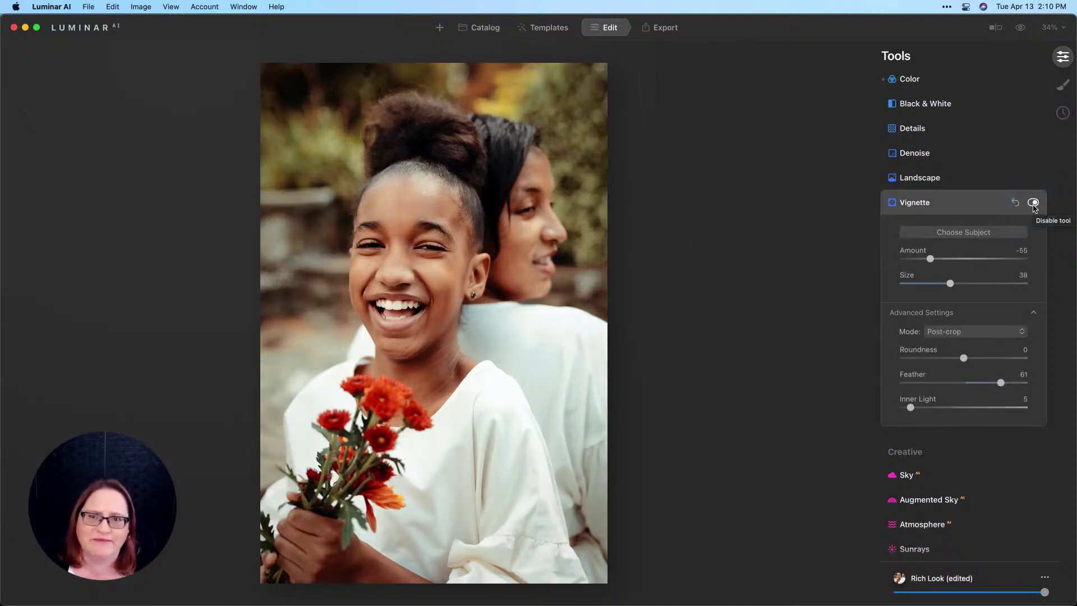
click(1033, 203)
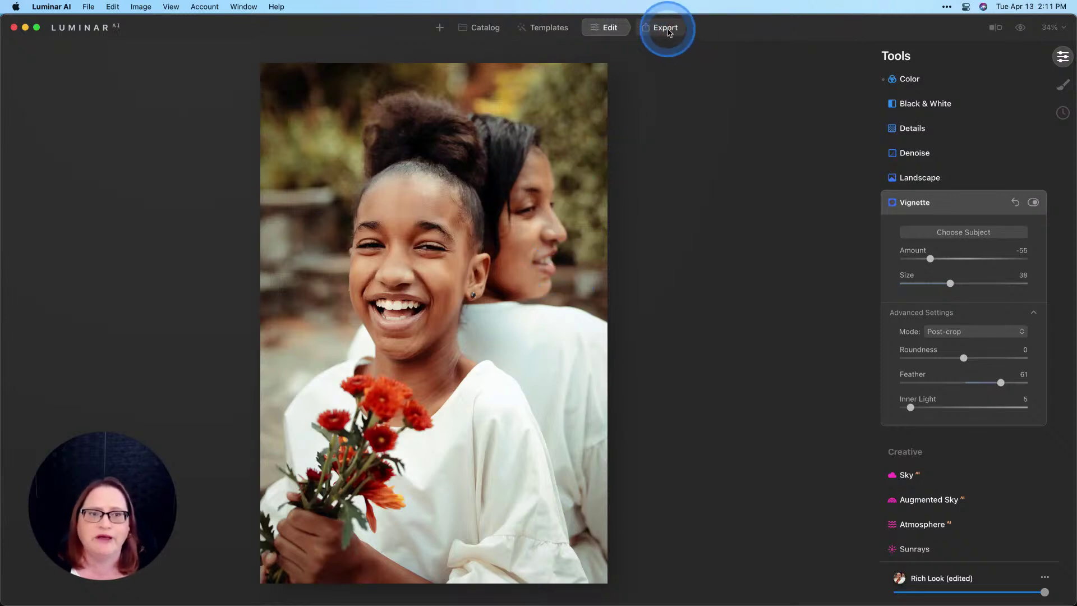
Step: Review the portrait's Save to Disk JPEG settings in the Export tab, then cancel that window
click(666, 28)
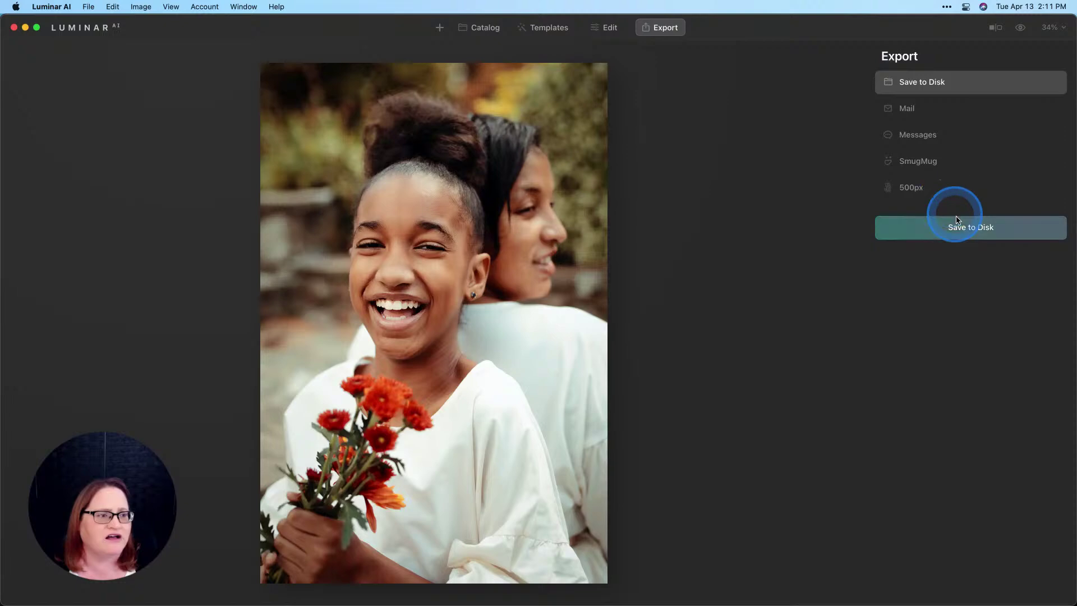
click(958, 220)
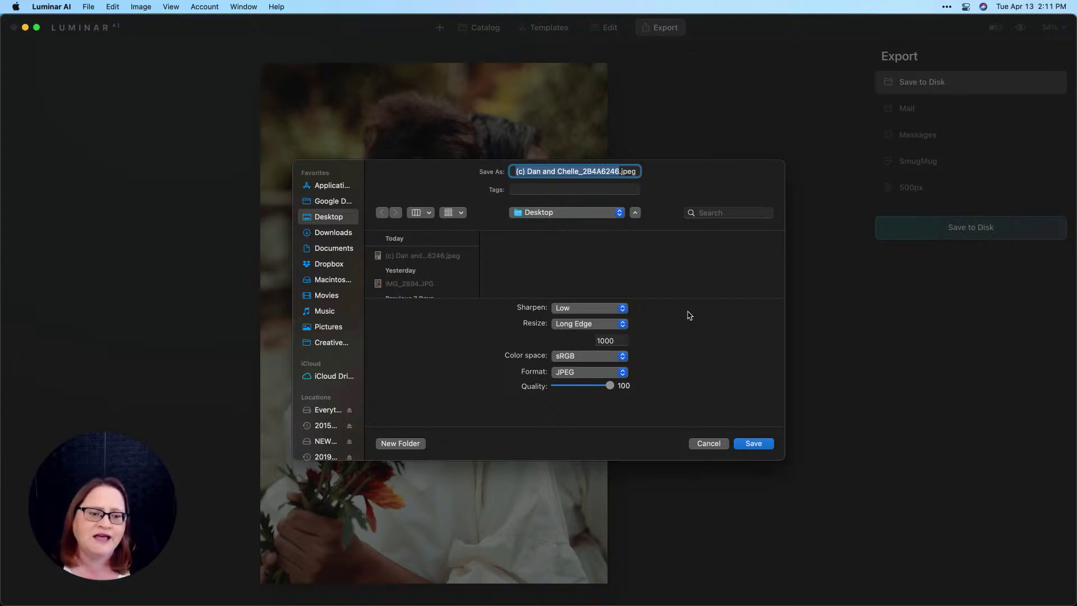
click(709, 443)
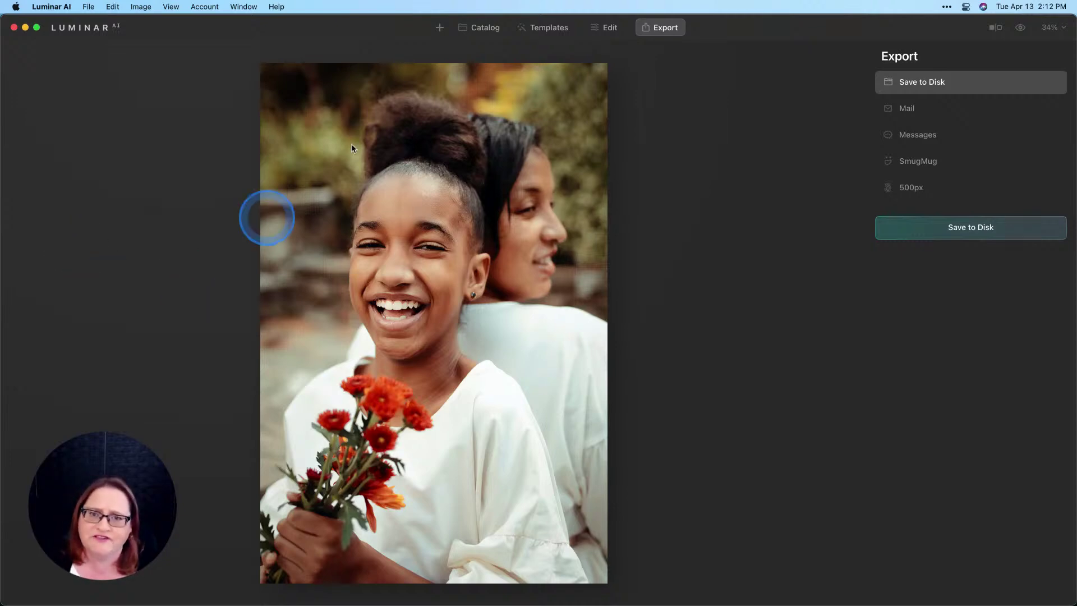
Step: Collapse the _Skylum Photography folder in the Catalog so the Week 22 album shows
click(476, 26)
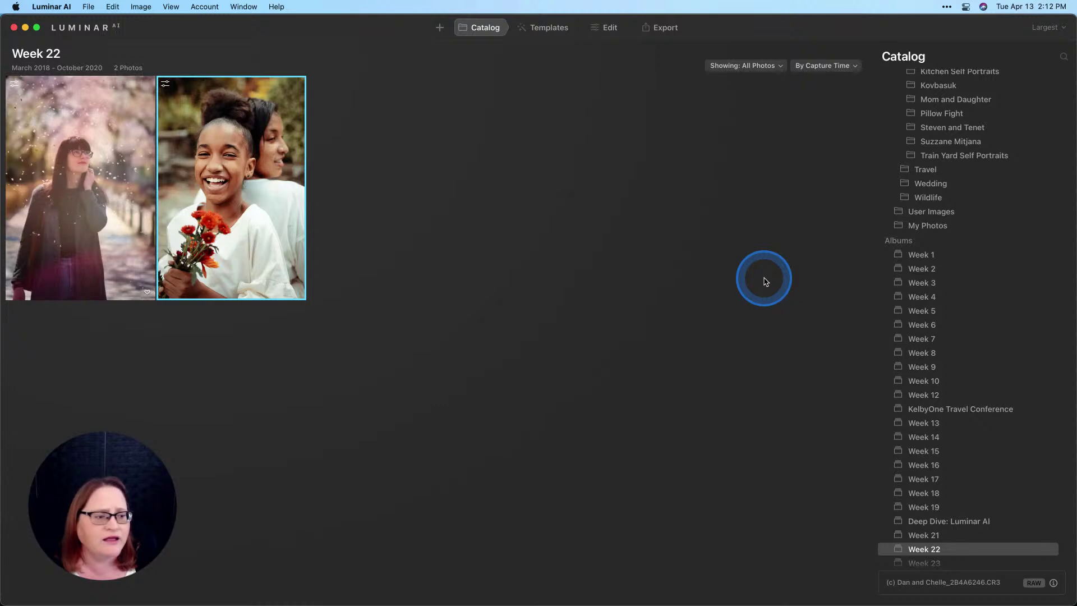
scroll(931, 306, up, 4)
scroll(927, 307, up, 5)
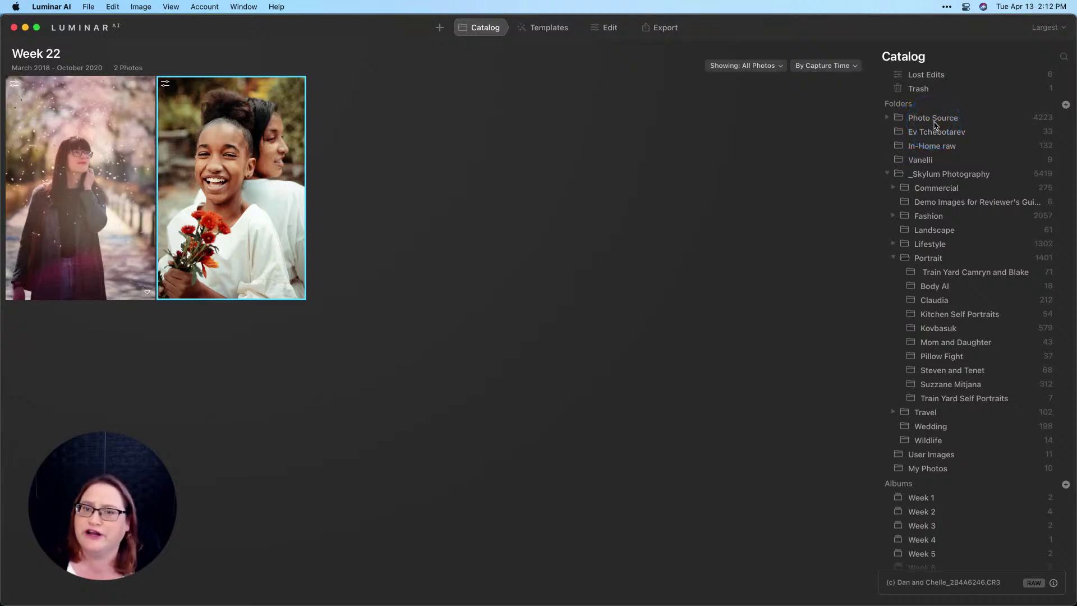
scroll(934, 135, up, 1)
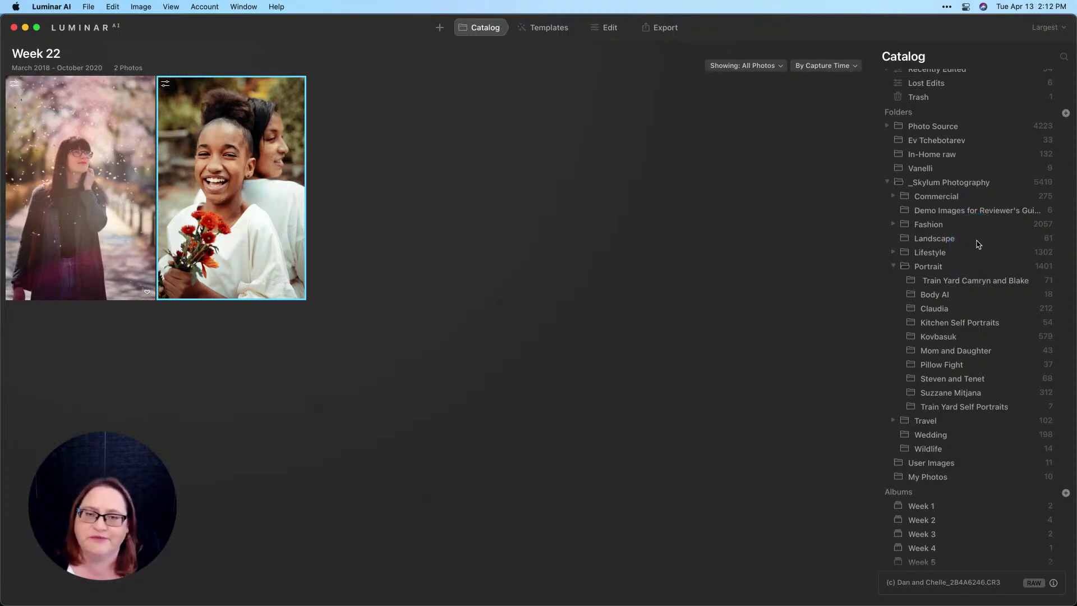
click(888, 183)
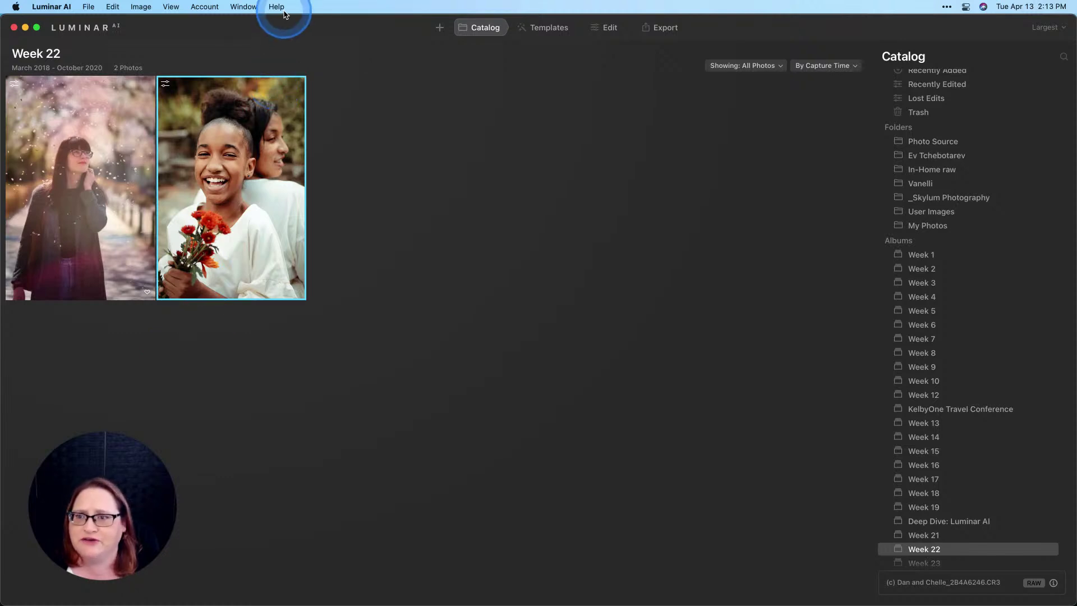
Step: Open the Luminar AI online manual from Help and hide Safari's Favorites bar
click(284, 7)
click(443, 152)
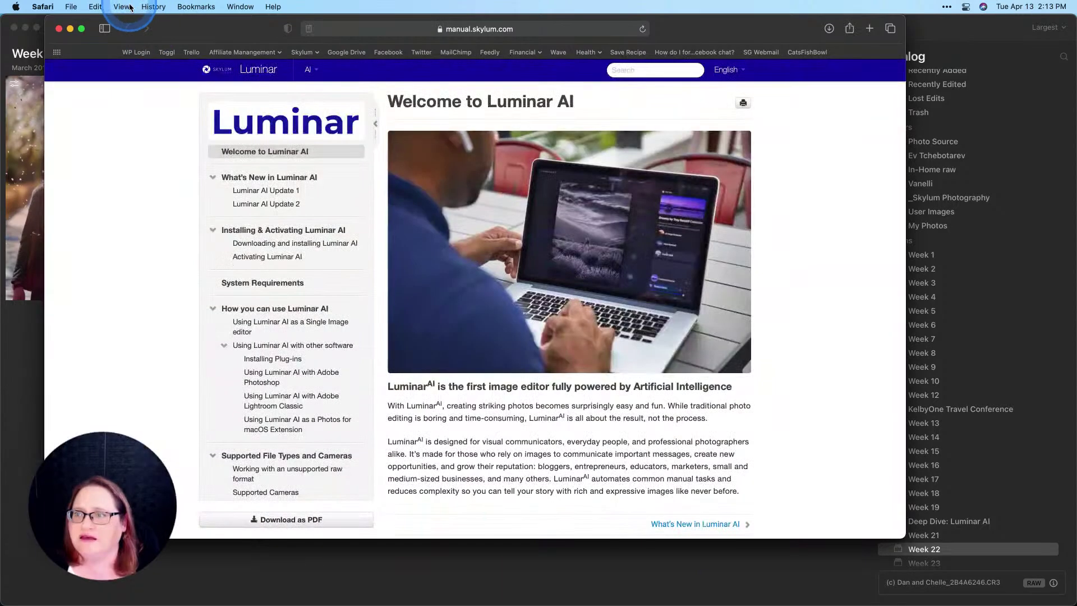
click(121, 6)
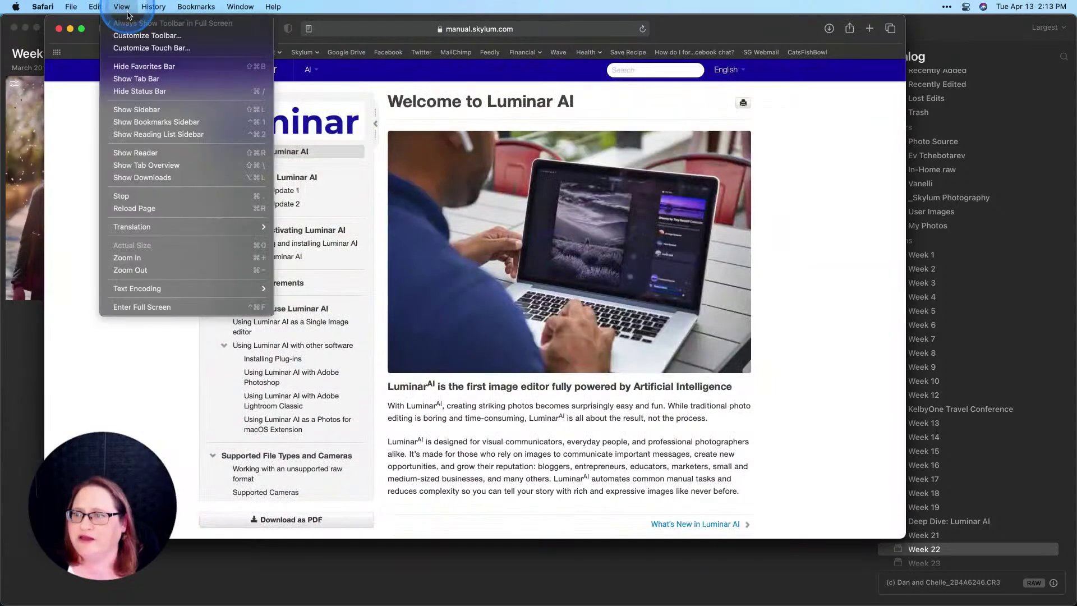
click(134, 66)
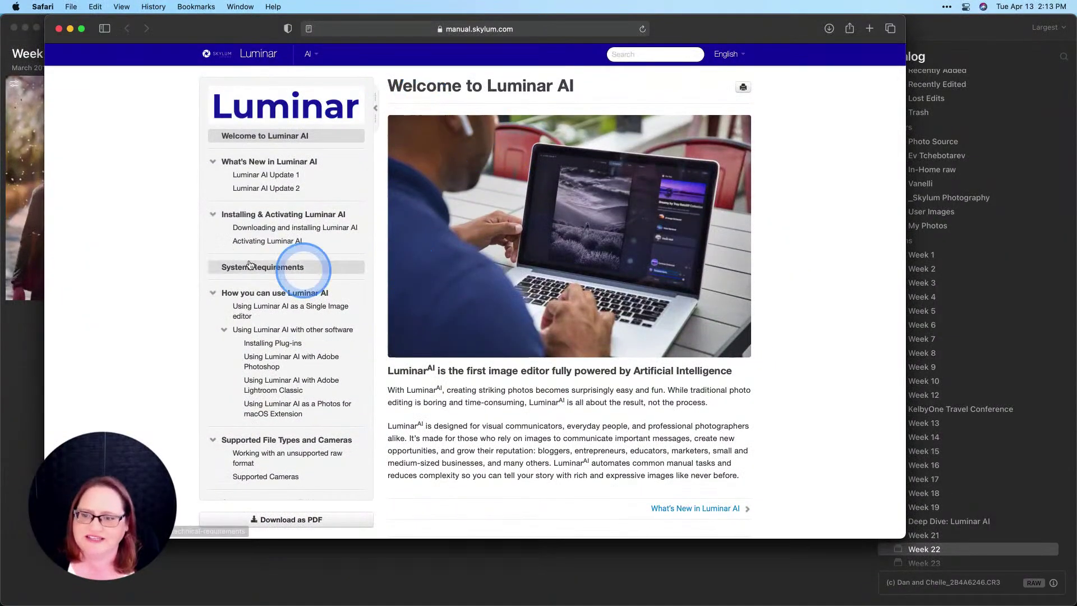
scroll(252, 258, down, 6)
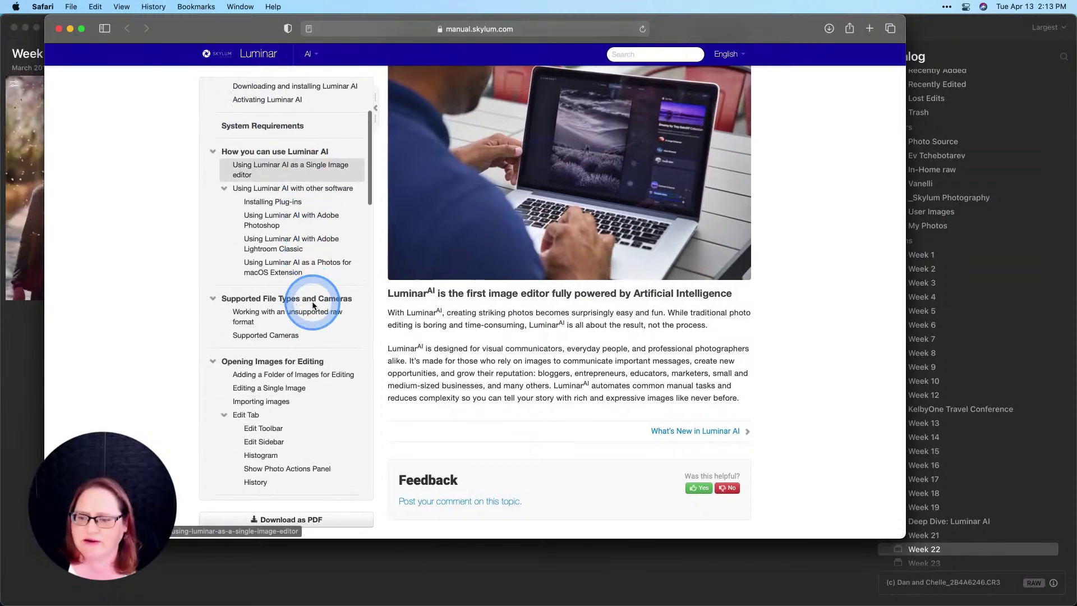
scroll(313, 306, down, 10)
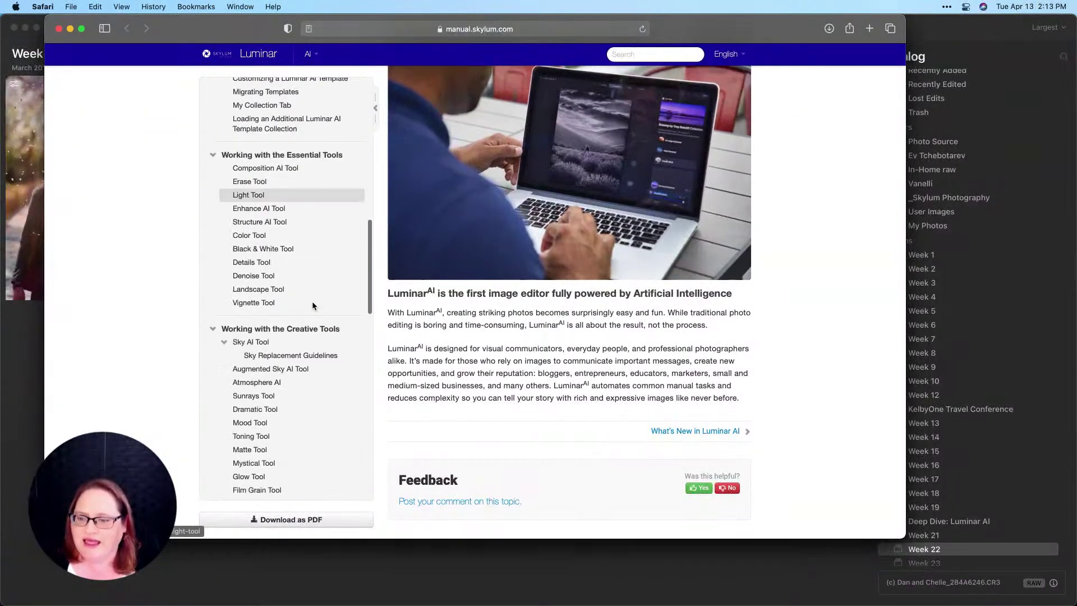
scroll(313, 306, down, 15)
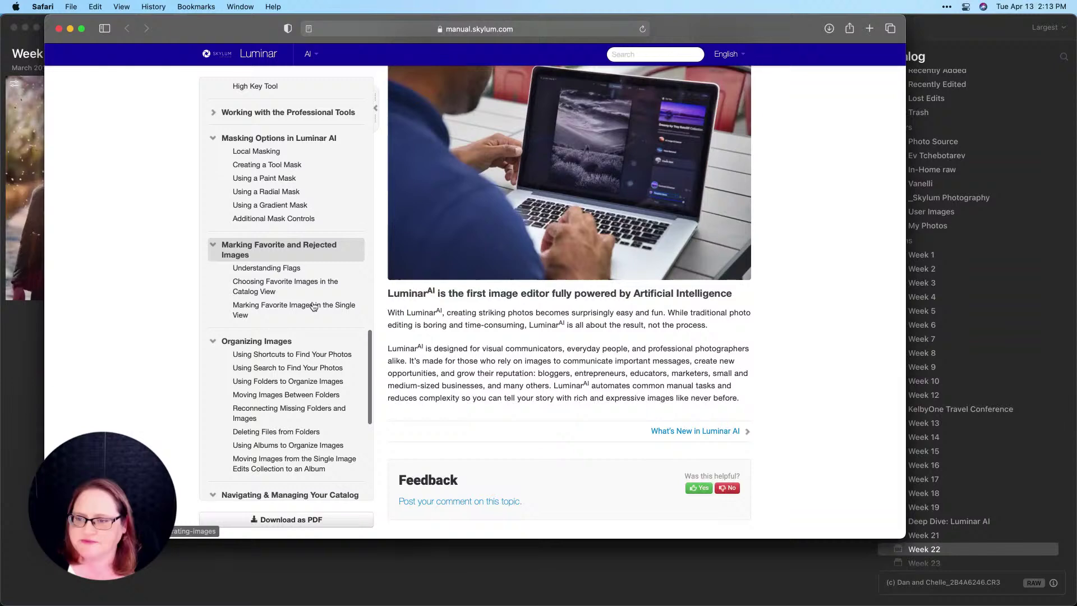
scroll(313, 306, down, 4)
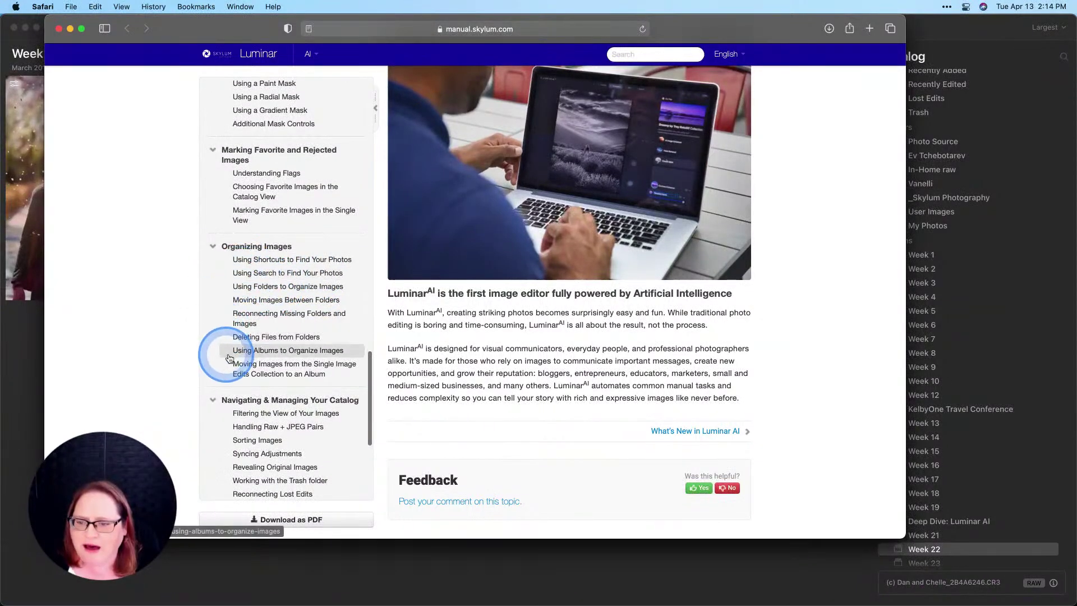
Step: Read the Using Albums to Organize Images article down to its Creating an Album section
click(265, 354)
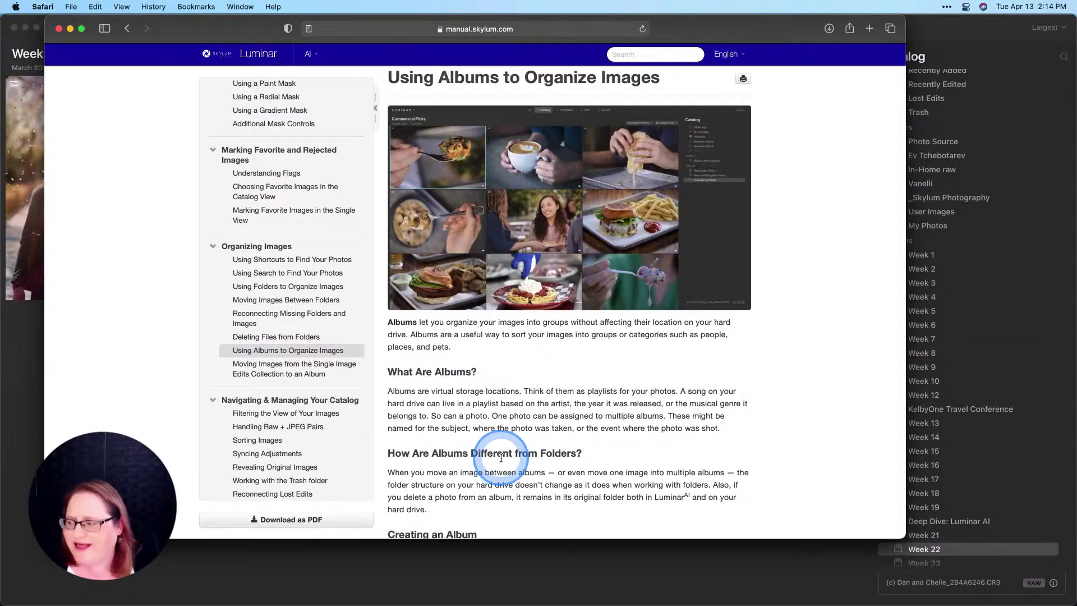
scroll(501, 458, up, 1)
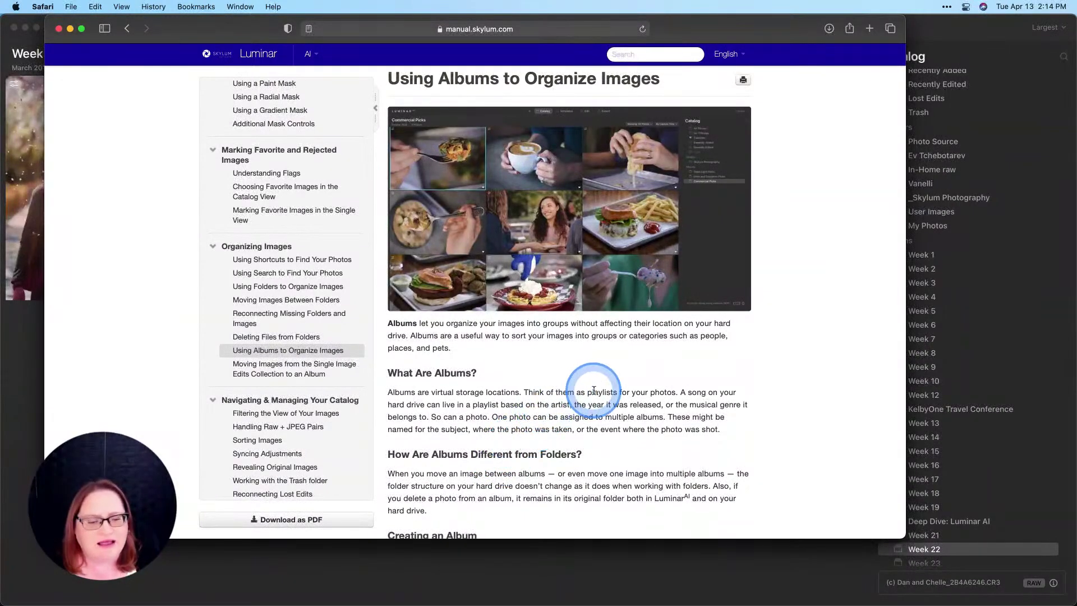
scroll(594, 390, down, 5)
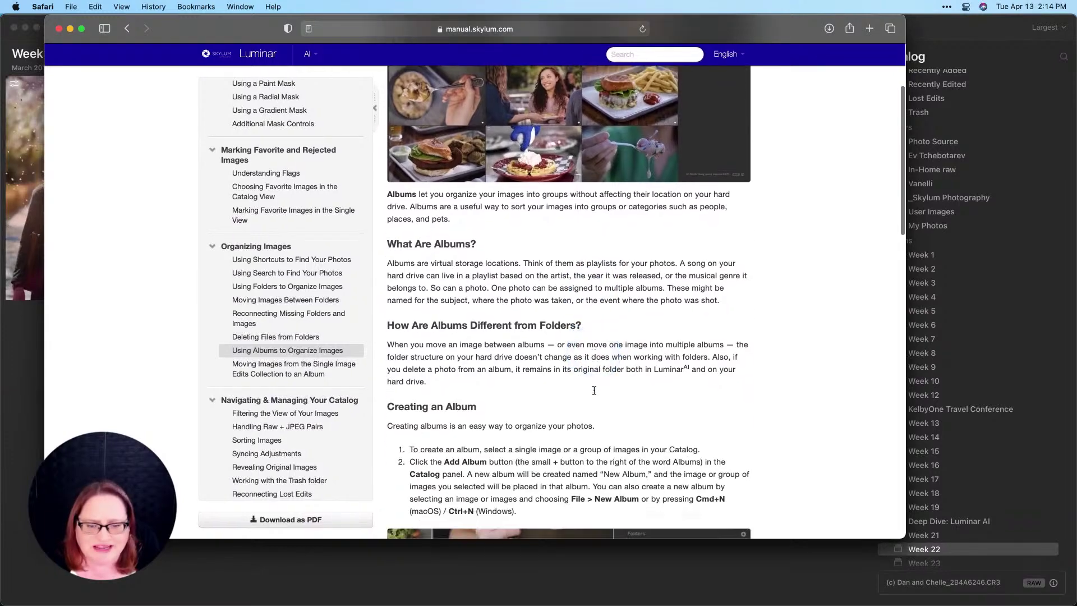
scroll(594, 390, up, 1)
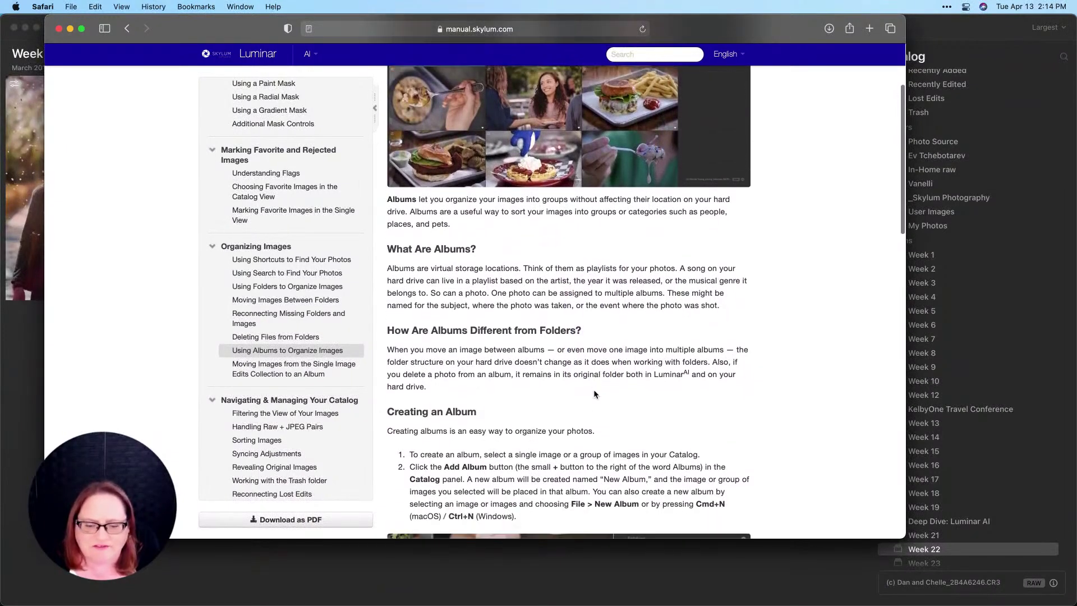